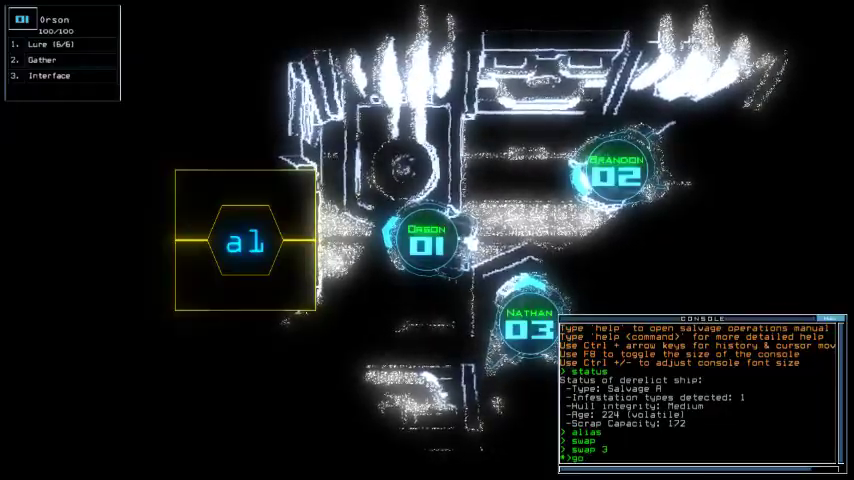
Run 'go' to launch drones 1 and 2 into the derelict and activate the generator
{"action": "key", "text": "Return"}
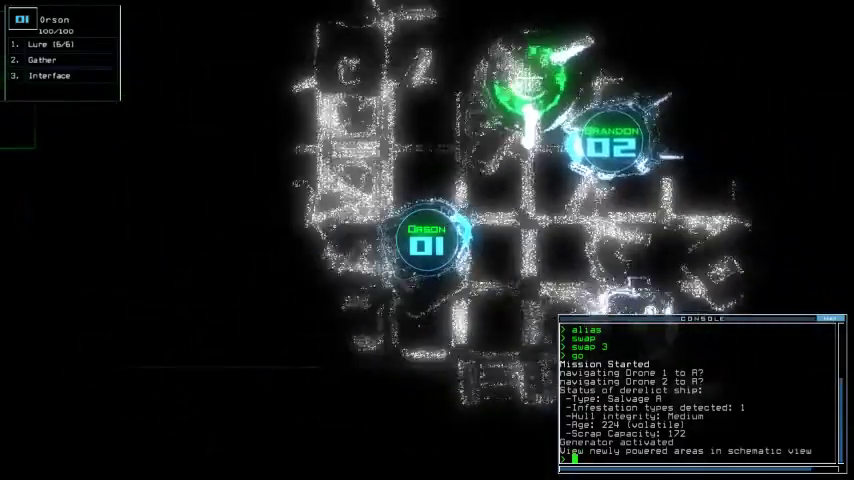
Select Orson's drone and gather the scrap in its room
{"action": "key", "text": "Tab"}
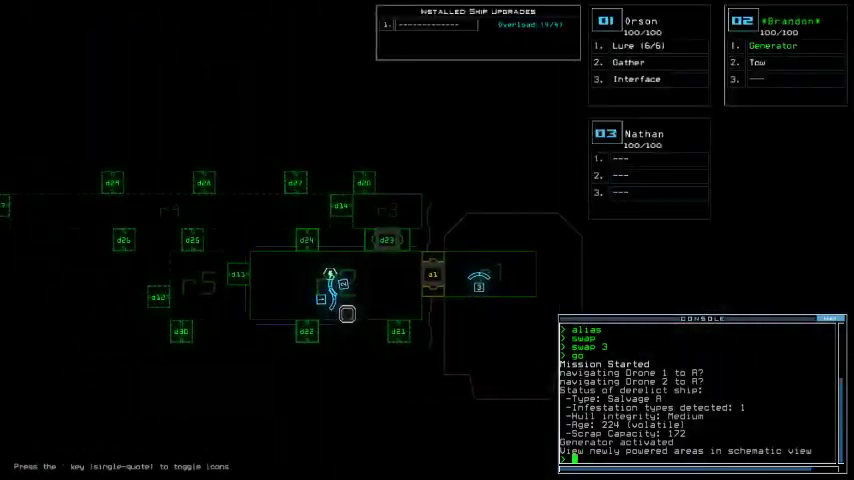
{"action": "key", "text": "Tab"}
{"action": "key", "text": "1"}
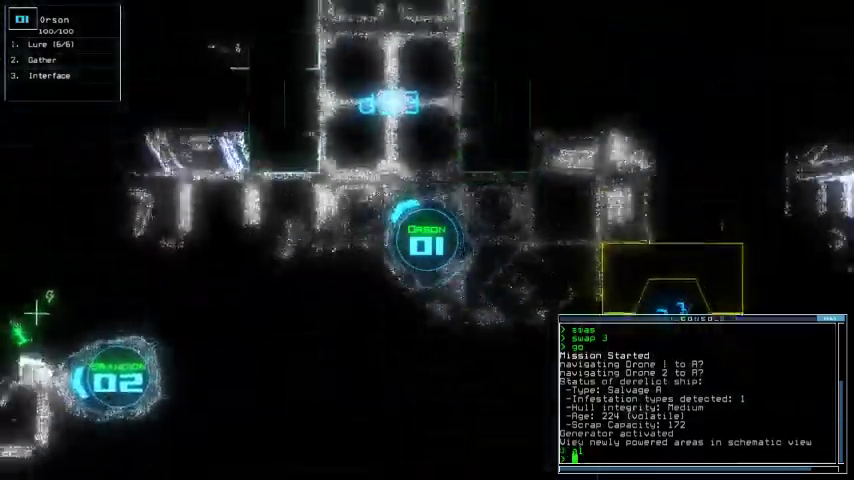
{"action": "type", "text": "d1"}
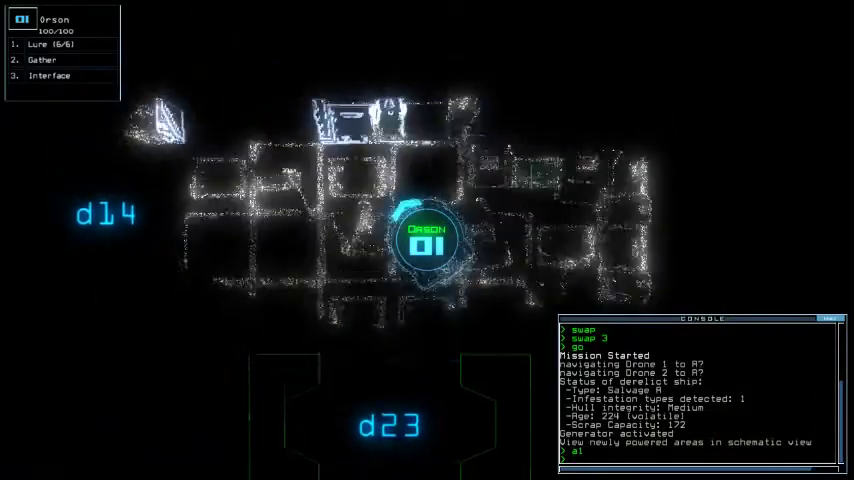
{"action": "type", "text": "o"}
{"action": "key", "text": "Return"}
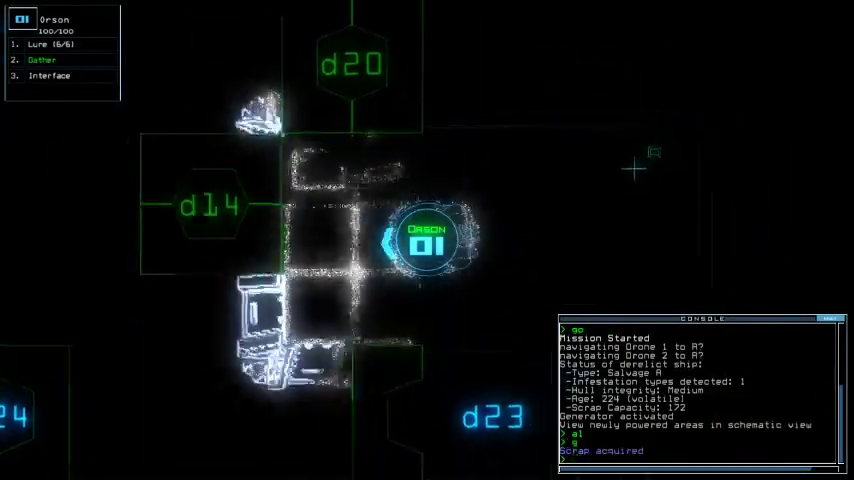
{"action": "type", "text": "interface"}
Interface Orson with the room's systems and toggle its defenses on, then off
{"action": "key", "text": "Return"}
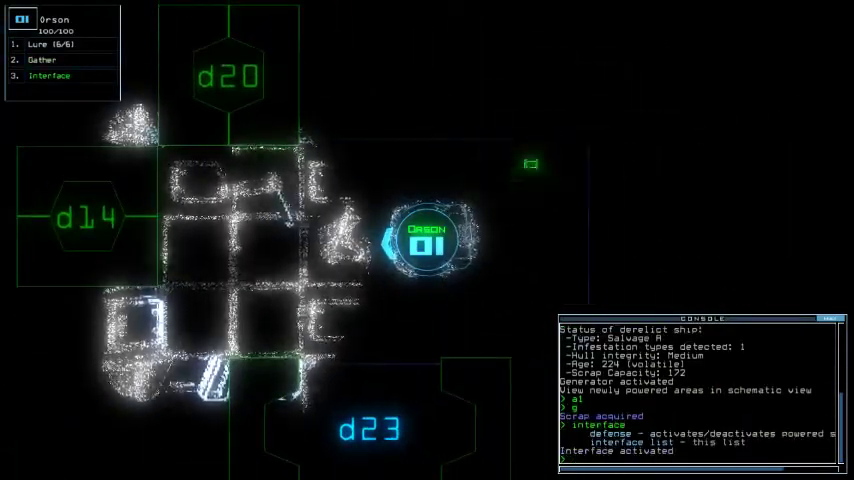
{"action": "type", "text": "defense"}
{"action": "key", "text": "Return"}
{"action": "type", "text": "efense"}
{"action": "key", "text": "Return"}
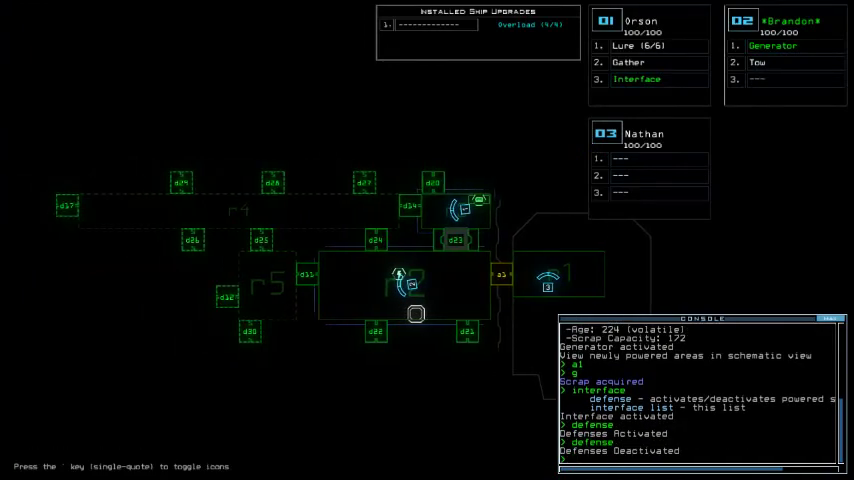
Drop a lure from Orson, toggle door d20 twice and open door d14
{"action": "key", "text": "Tab"}
{"action": "type", "text": "ure"}
{"action": "key", "text": "Return"}
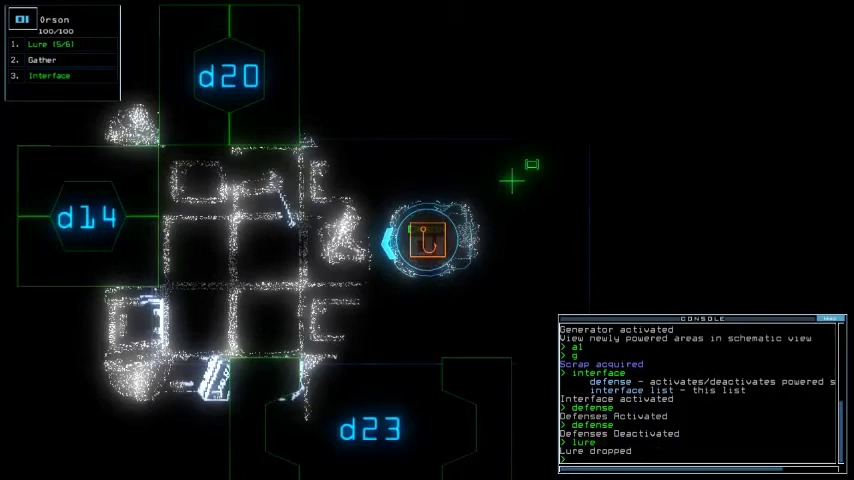
{"action": "type", "text": "d20:d20"}
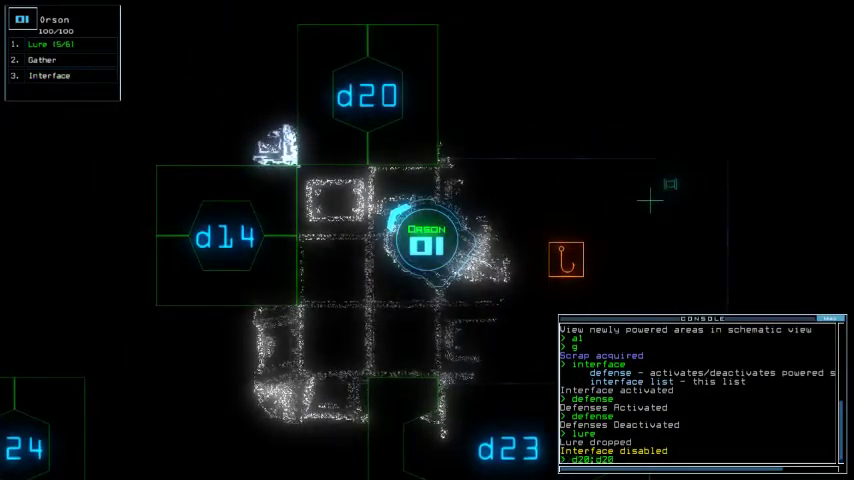
{"action": "key", "text": "Return"}
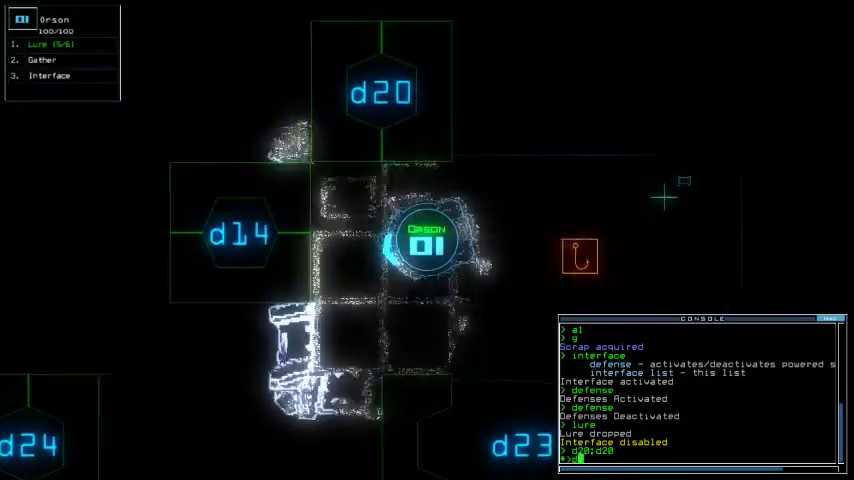
{"action": "type", "text": "d14"}
{"action": "key", "text": "Return"}
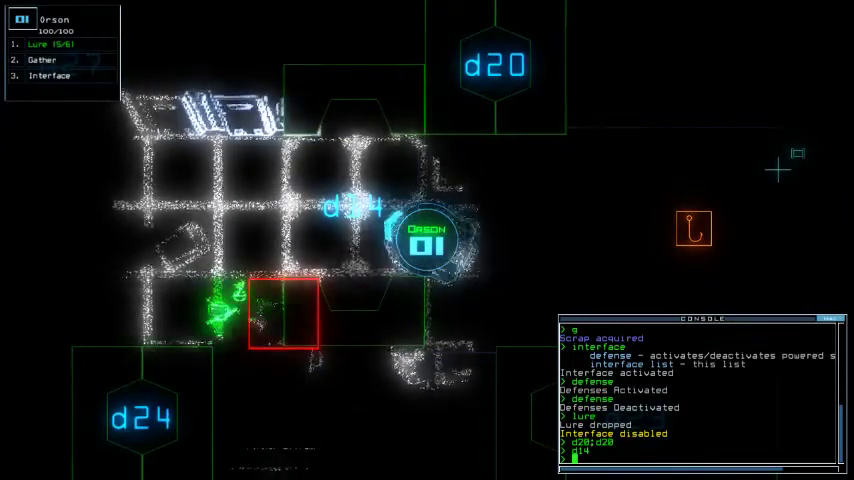
Pick the lure back up, try gathering scrap, and bring up the module swap screen
{"action": "key", "text": "Tab"}
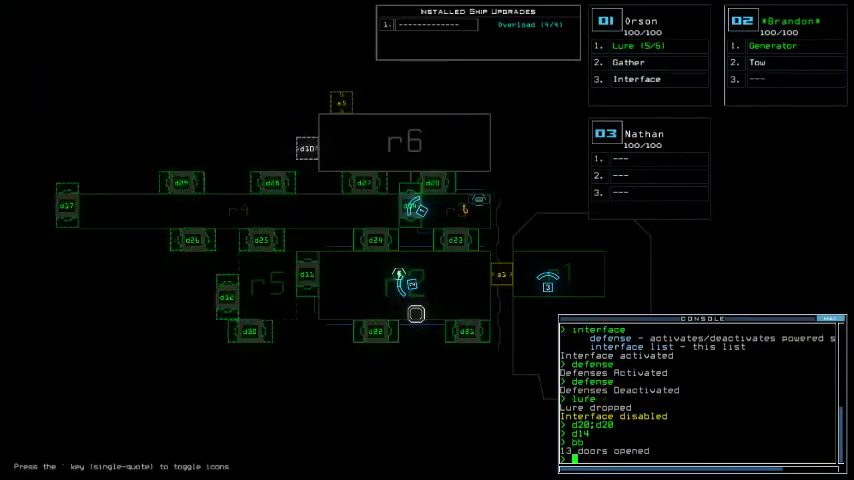
{"action": "key", "text": "Tab"}
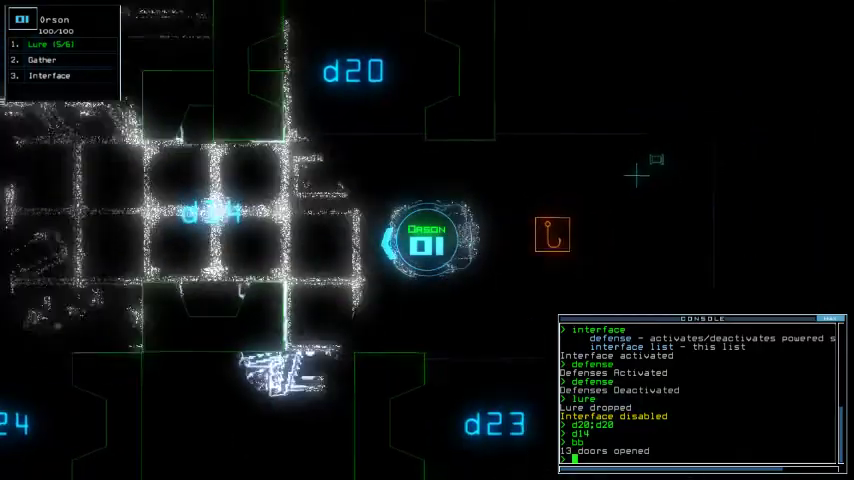
{"action": "key", "text": "Right"}
{"action": "type", "text": "ckup"}
{"action": "key", "text": "Return"}
{"action": "key", "text": "Down"}
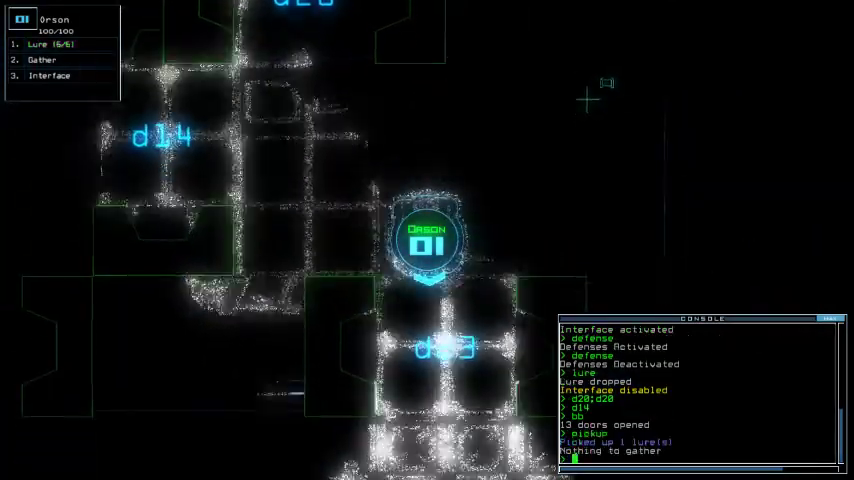
{"action": "type", "text": "sp"}
{"action": "key", "text": "Return"}
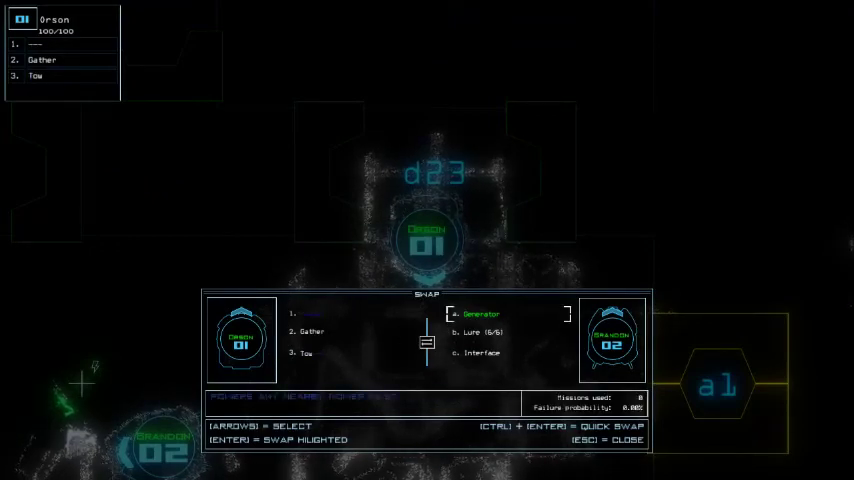
Give Orson the Interface module, send drones toward r1, and shut down the generator at a1
{"action": "key", "text": "Escape"}
{"action": "type", "text": "end"}
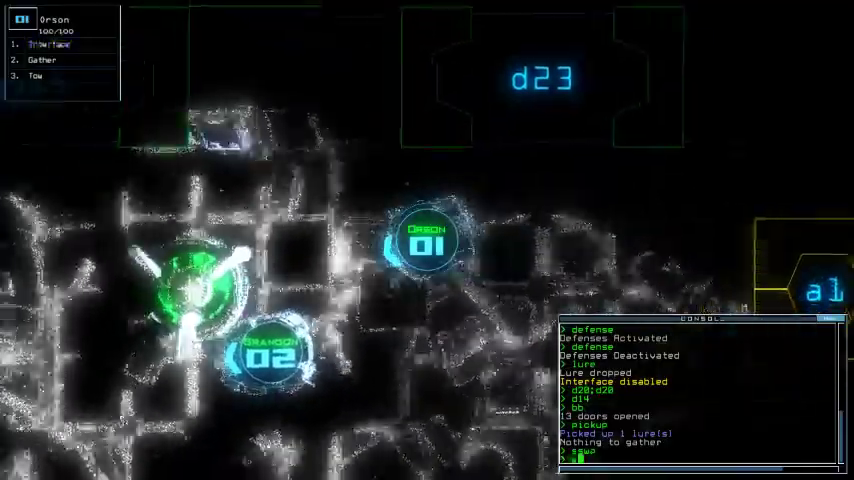
{"action": "key", "text": "Return"}
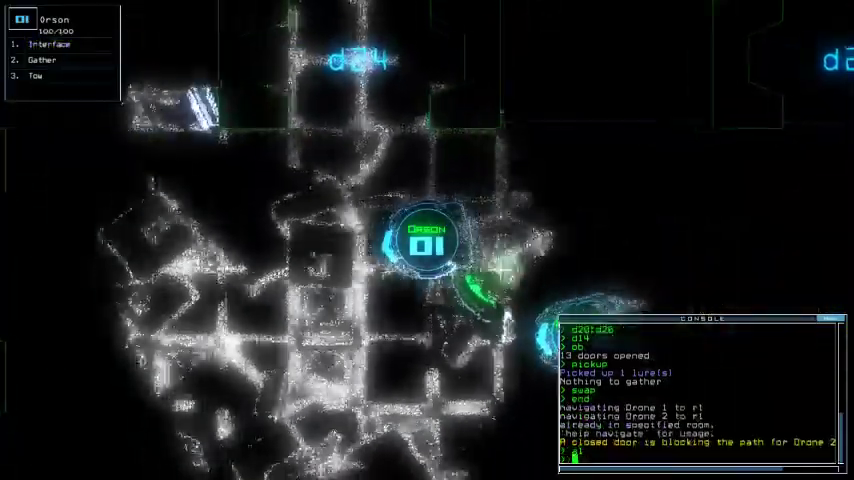
{"action": "type", "text": "a1"}
{"action": "key", "text": "Return"}
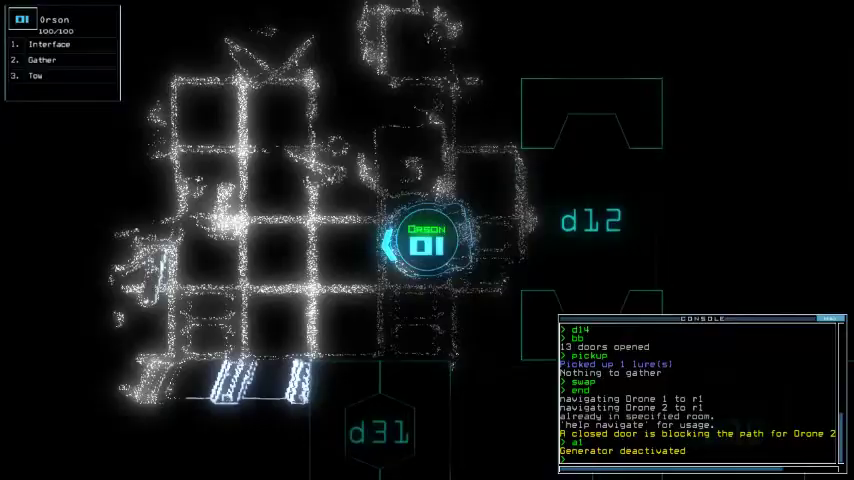
{"action": "type", "text": "g"}
Gather several scrap loads with Orson in its current and newly entered rooms
{"action": "key", "text": "Return"}
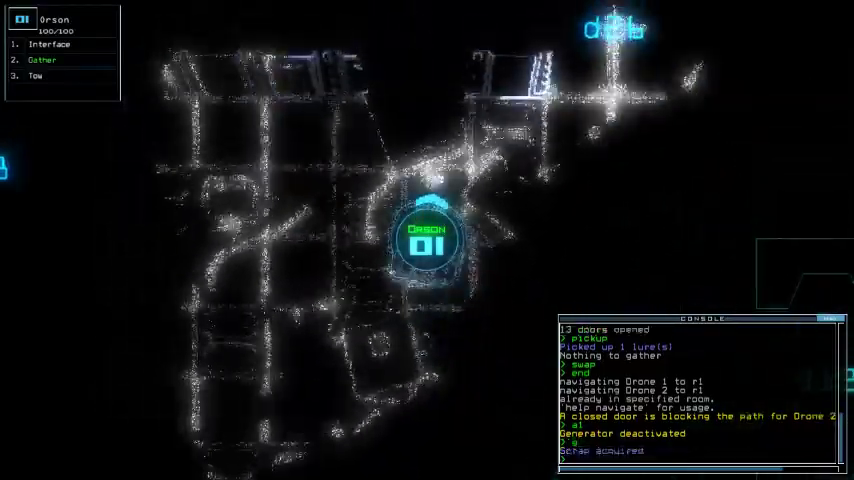
{"action": "key", "text": "Tab"}
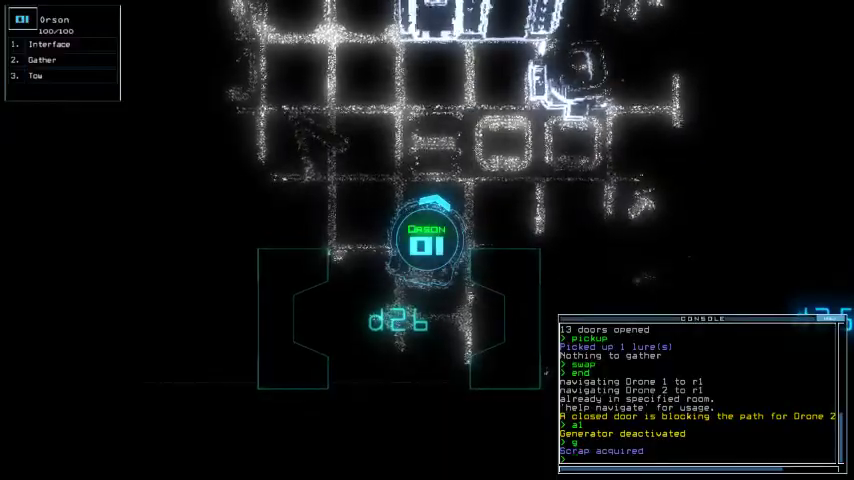
{"action": "type", "text": "g"}
{"action": "key", "text": "Return"}
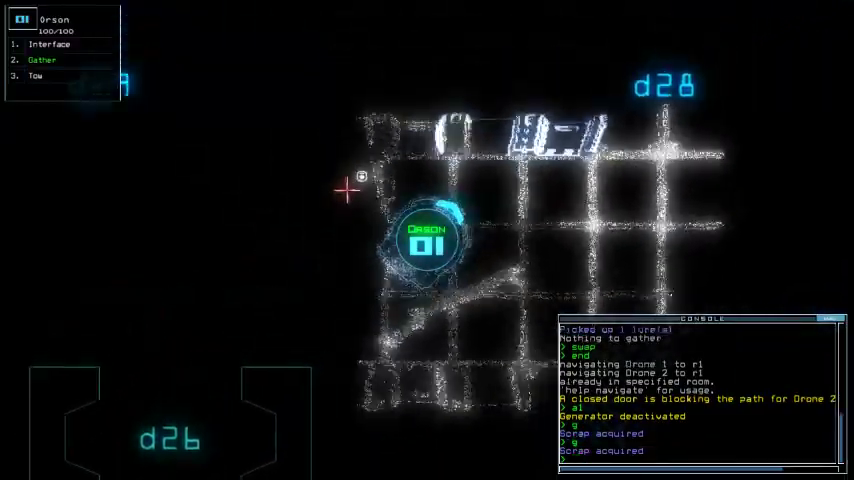
{"action": "type", "text": "g"}
{"action": "key", "text": "Return"}
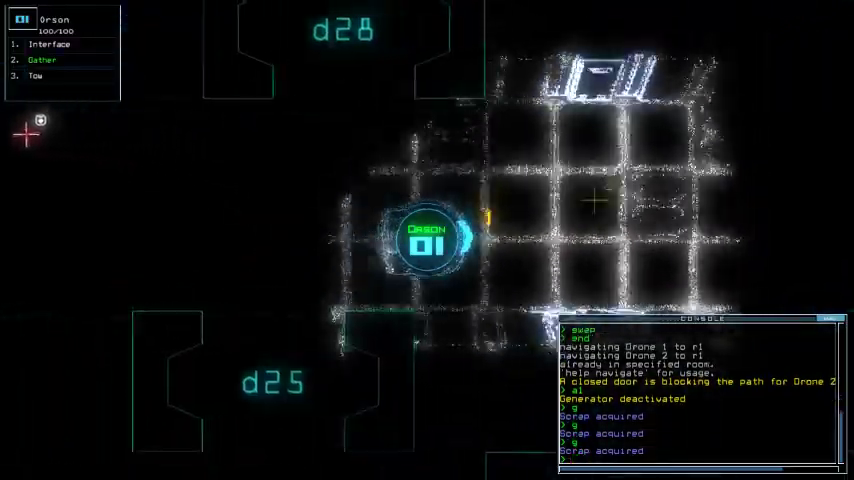
{"action": "type", "text": "g"}
{"action": "key", "text": "Return"}
{"action": "type", "text": "g"}
{"action": "key", "text": "Return"}
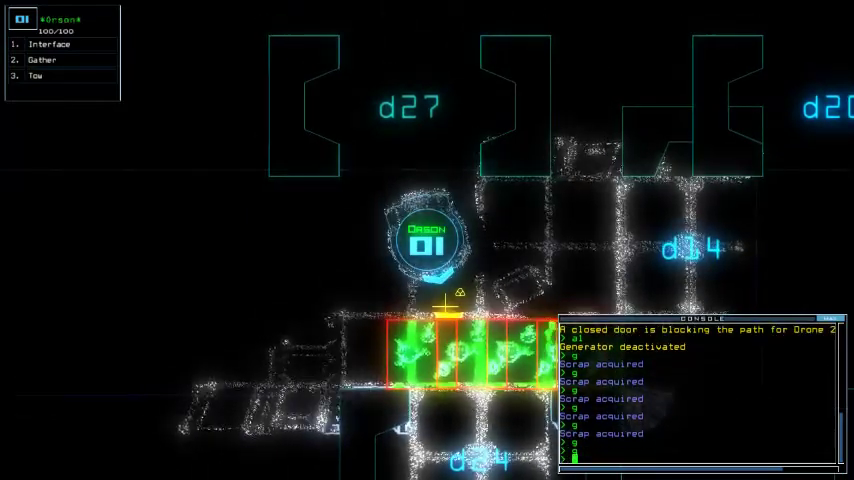
{"action": "key", "text": "Return"}
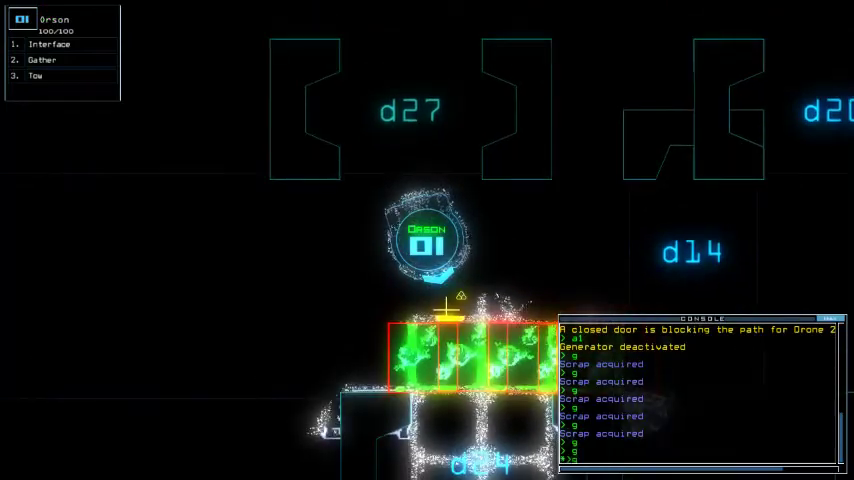
{"action": "type", "text": "g"}
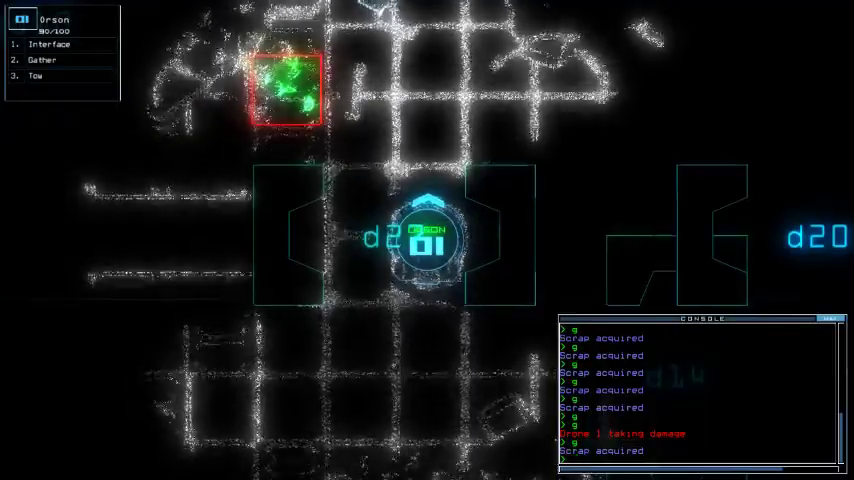
Steer Orson north, gather scrap again, then drive toward rooms a5 and d10 and east
{"action": "key", "text": "Up"}
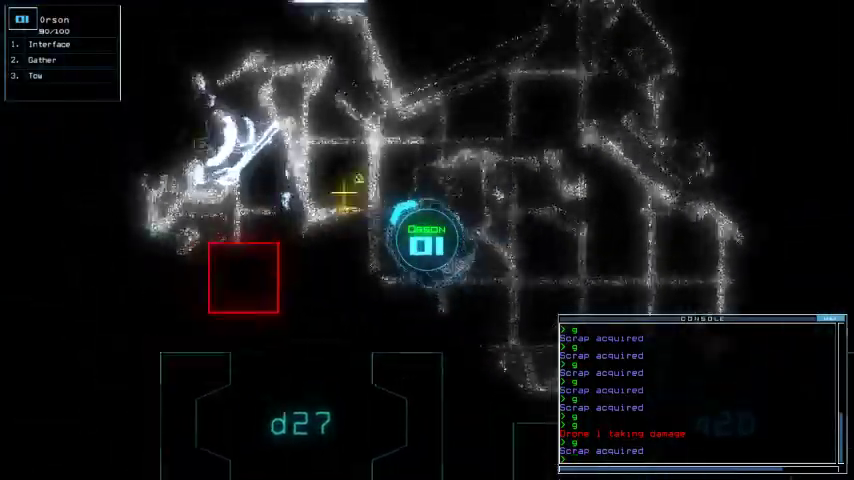
{"action": "type", "text": "g"}
{"action": "key", "text": "Return"}
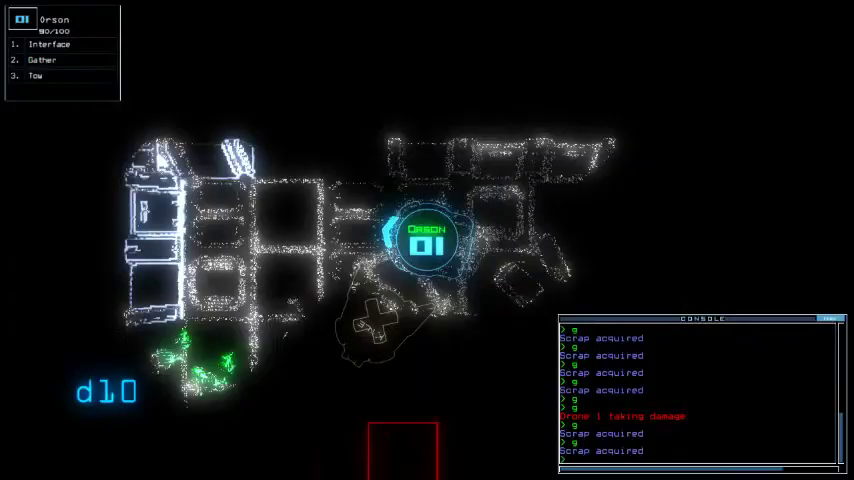
{"action": "key", "text": "Left"}
{"action": "key", "text": "Right"}
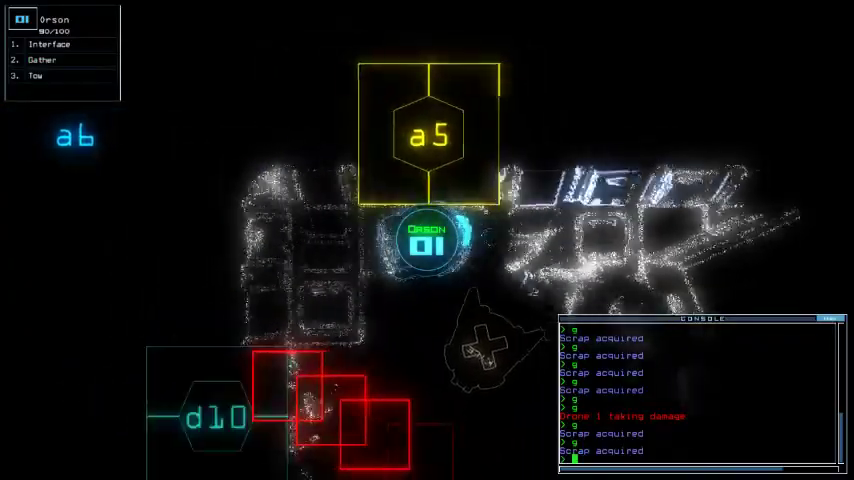
{"action": "key", "text": "Down"}
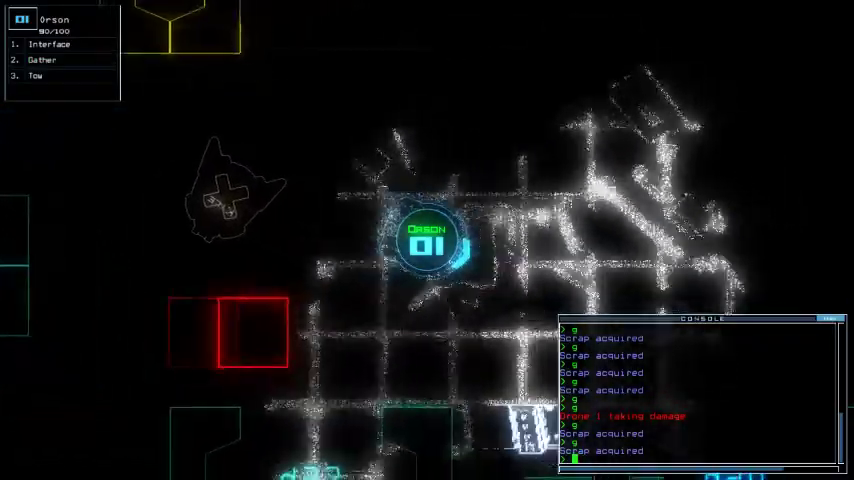
{"action": "key", "text": "Up"}
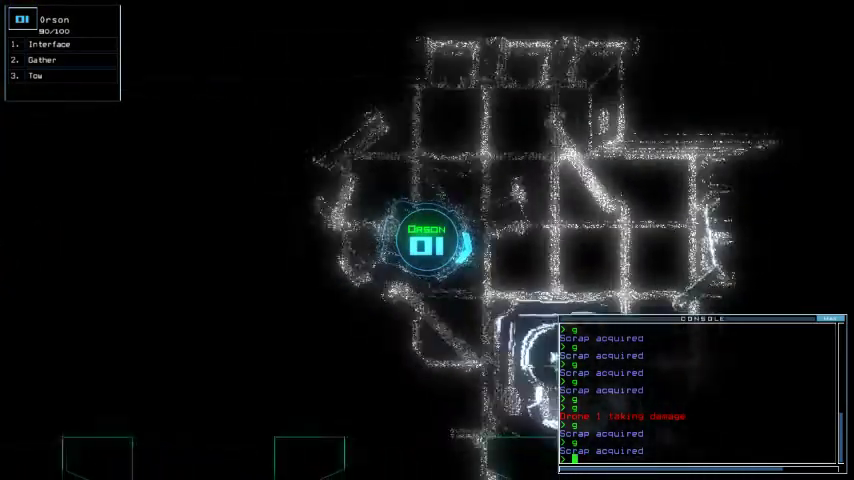
{"action": "type", "text": "g"}
Attempt to gather fuel with Orson, then open and close its upgrade swap panel
{"action": "key", "text": "Return"}
{"action": "key", "text": "Tab"}
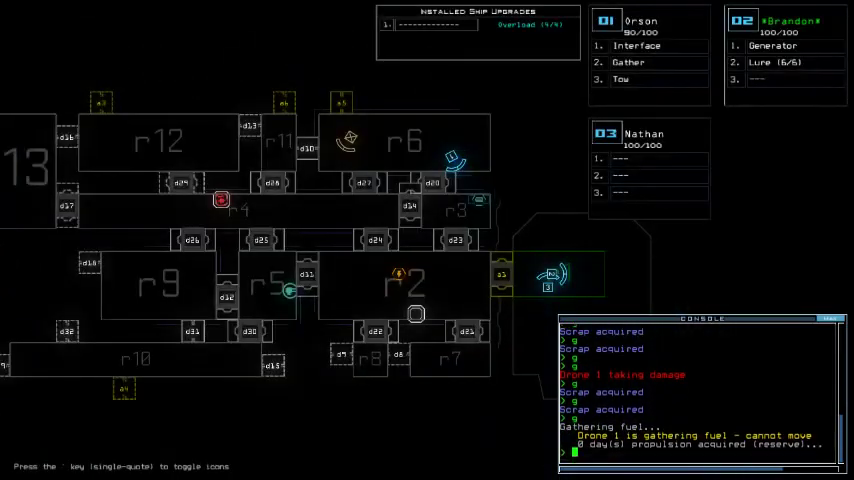
{"action": "key", "text": "Return"}
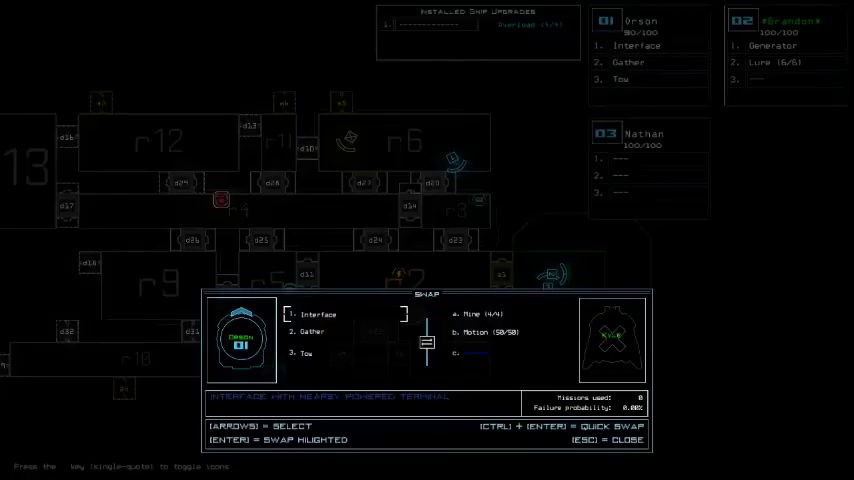
{"action": "key", "text": "Escape"}
{"action": "key", "text": "Tab"}
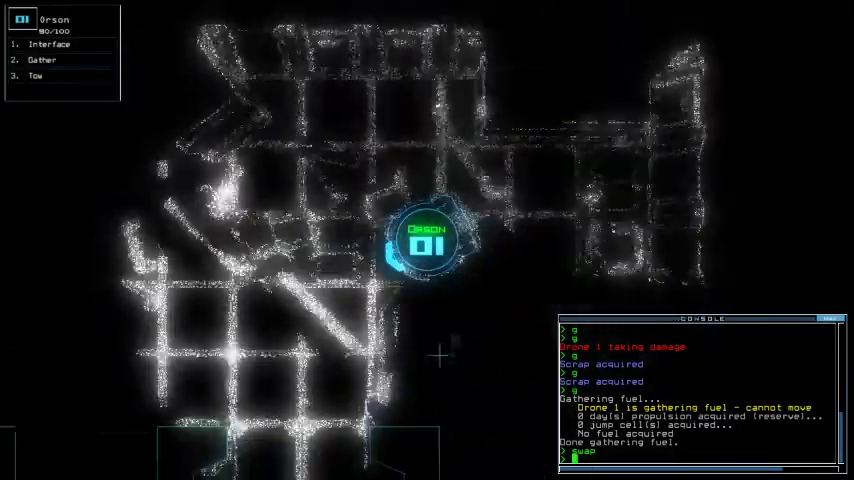
{"action": "key", "text": "Tab"}
{"action": "key", "text": "Tab"}
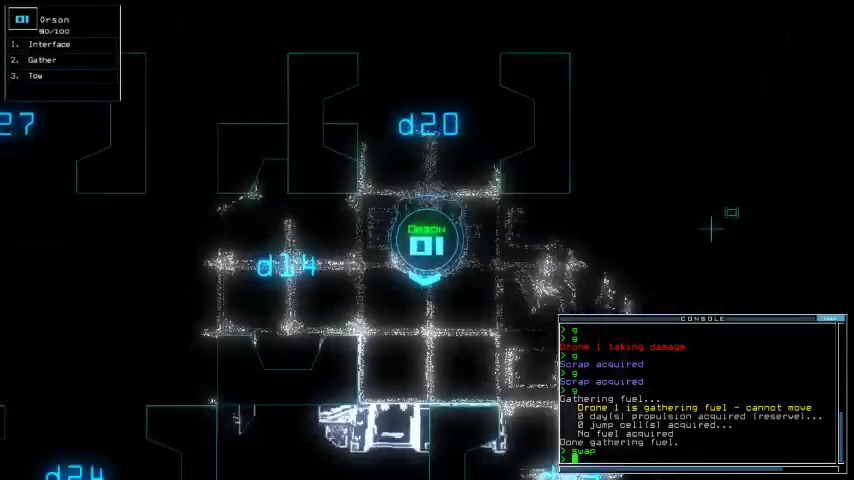
Drive Orson past d23 and d24 to sit beside d11, checking the mission time
{"action": "key", "text": "Down"}
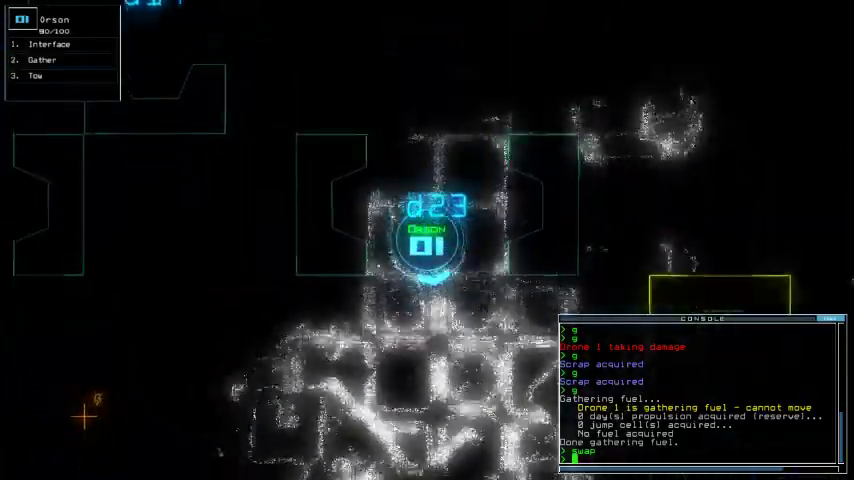
{"action": "key", "text": "Left"}
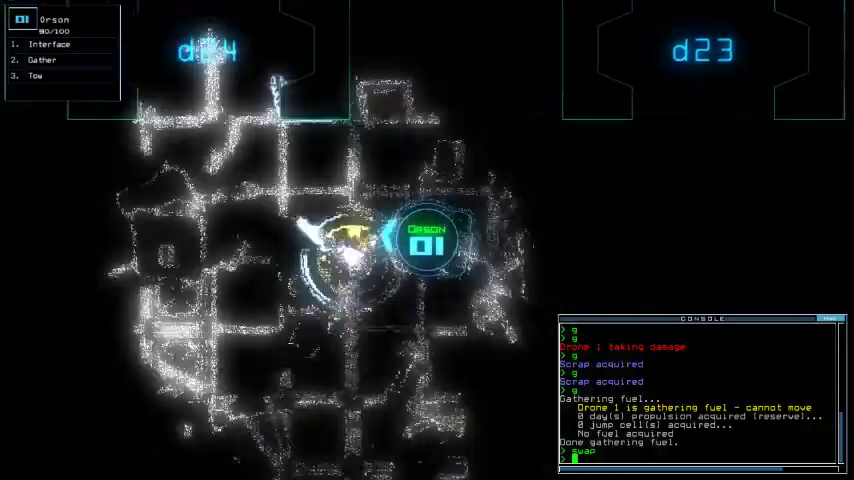
{"action": "key", "text": "Left"}
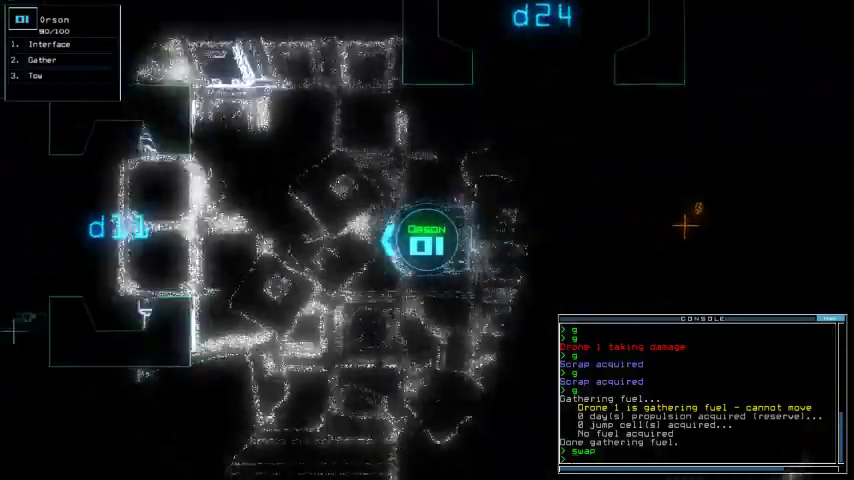
{"action": "key", "text": "Left"}
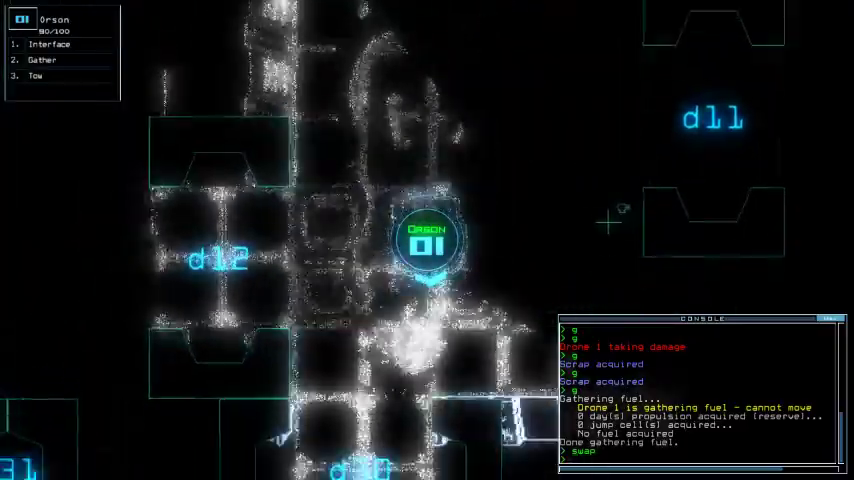
{"action": "type", "text": "i"}
{"action": "key", "text": "Return"}
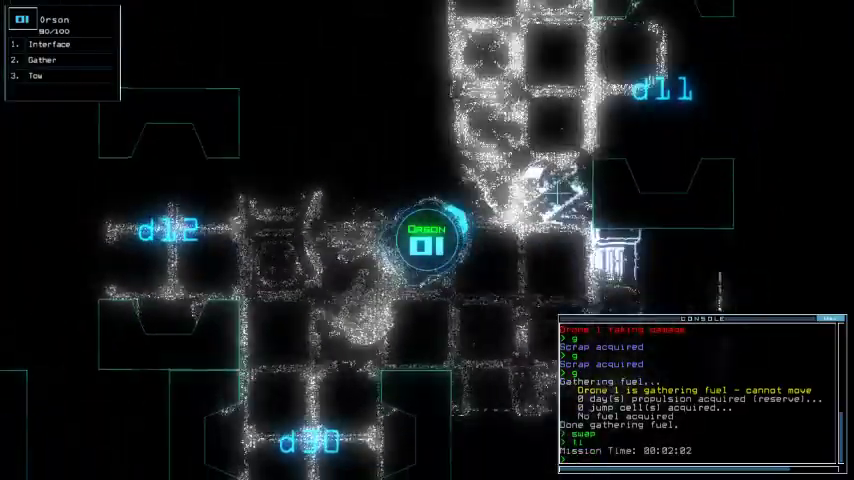
Steer Orson past d11 toward a1 and d21, then back toward d24 and d22
{"action": "key", "text": "Up"}
{"action": "key", "text": "Right"}
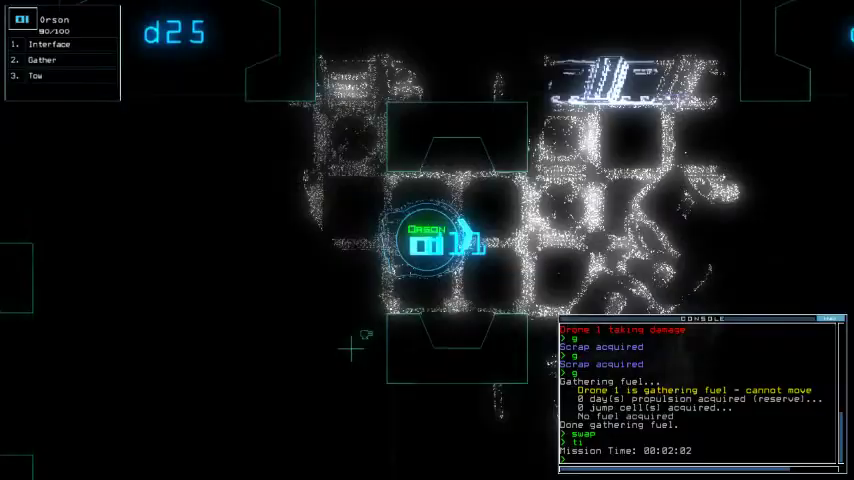
{"action": "key", "text": "Right"}
{"action": "key", "text": "Down"}
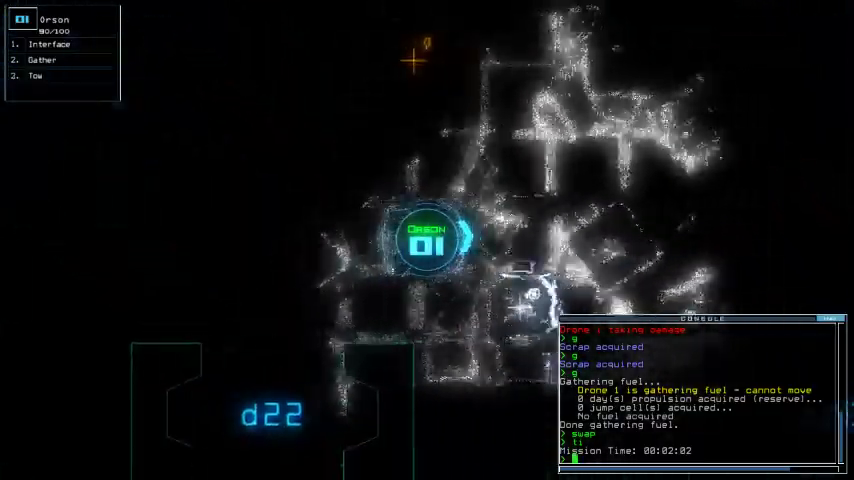
{"action": "key", "text": "Right"}
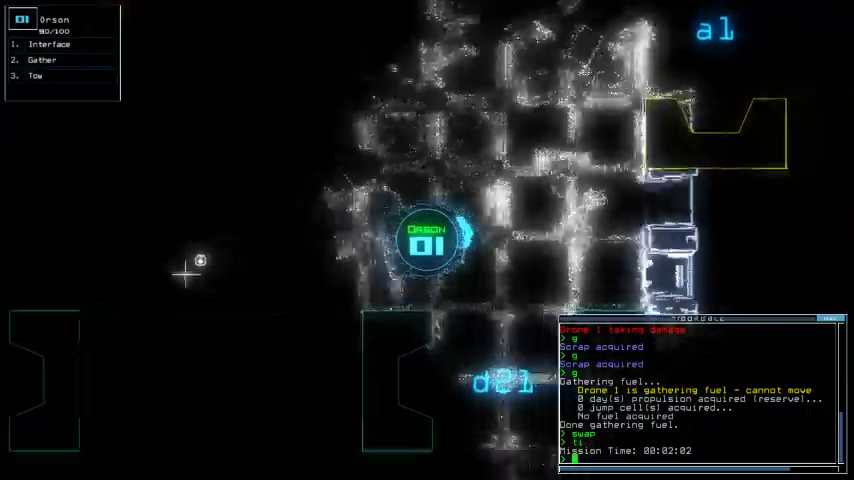
{"action": "key", "text": "Up"}
{"action": "key", "text": "Left"}
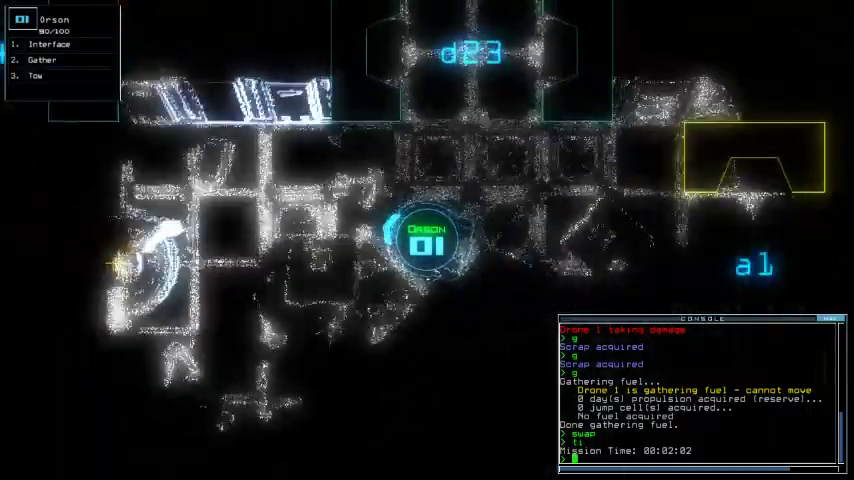
{"action": "key", "text": "Left"}
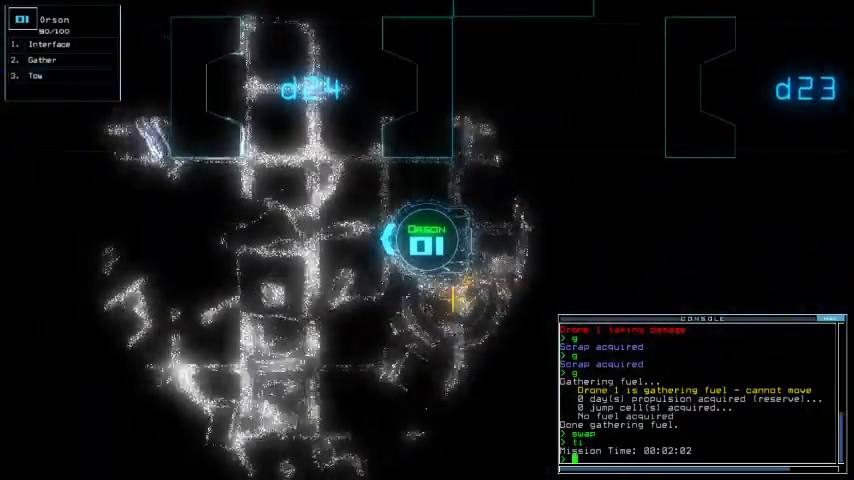
{"action": "key", "text": "Down"}
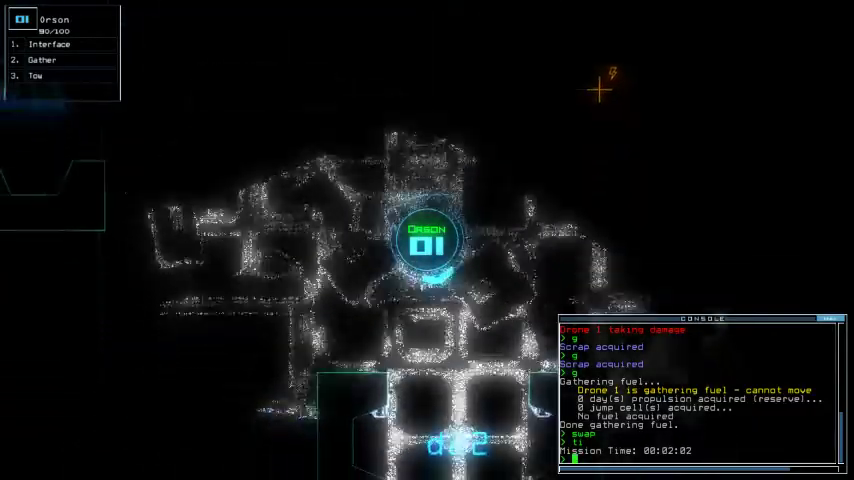
Drive Orson toward a1 and the green room, finishing on the ship schematic
{"action": "key", "text": "Tab"}
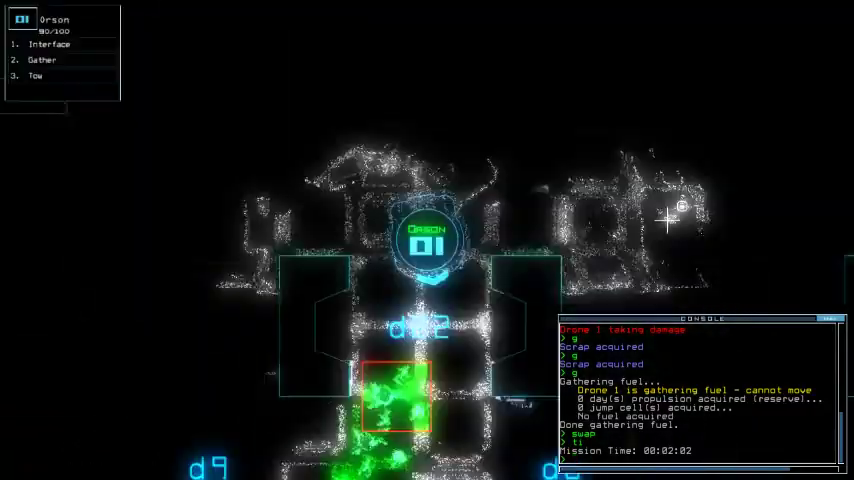
{"action": "key", "text": "Tab"}
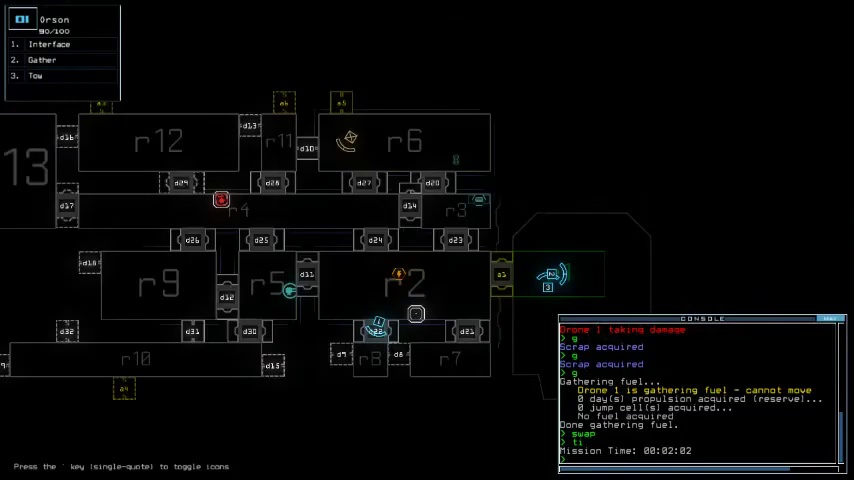
{"action": "key", "text": "Tab"}
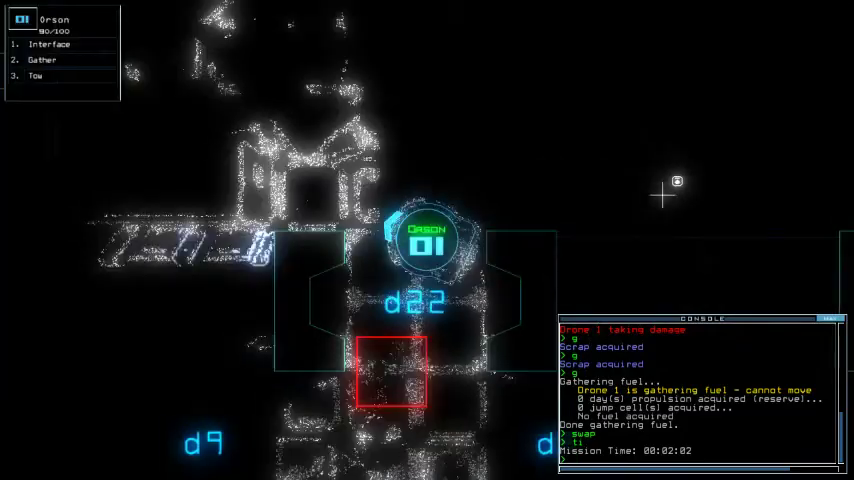
{"action": "key", "text": "Right"}
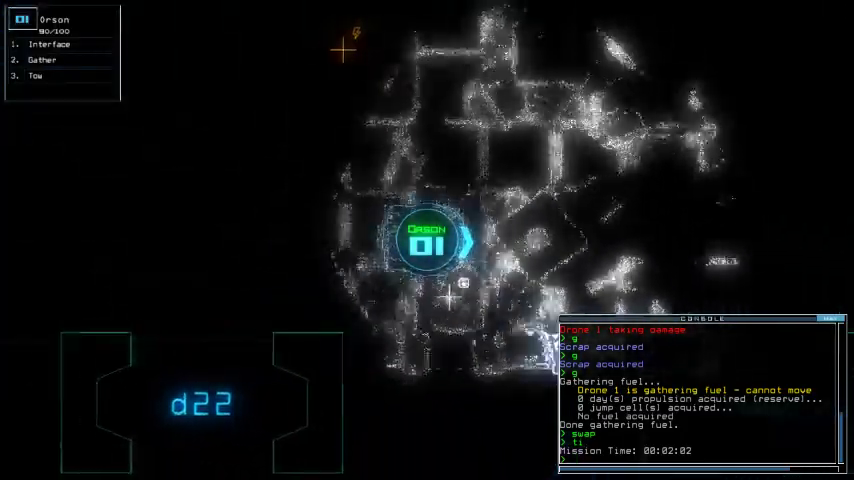
{"action": "key", "text": "Down"}
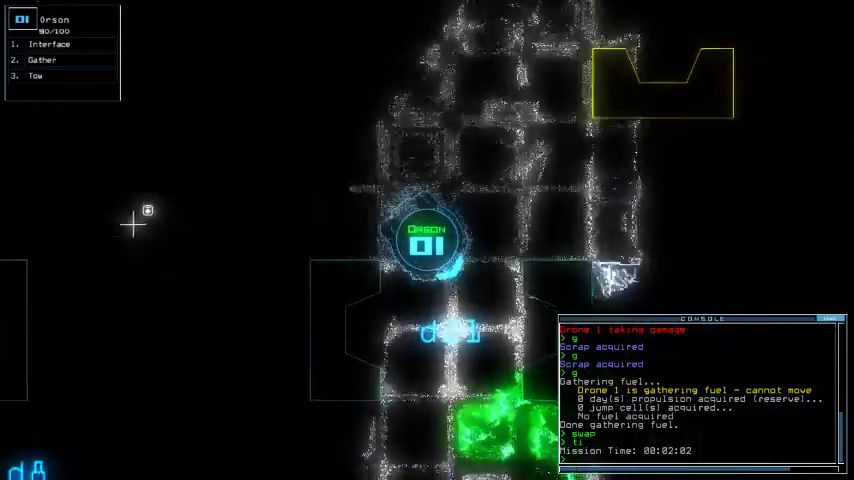
{"action": "key", "text": "Tab"}
{"action": "key", "text": "Tab"}
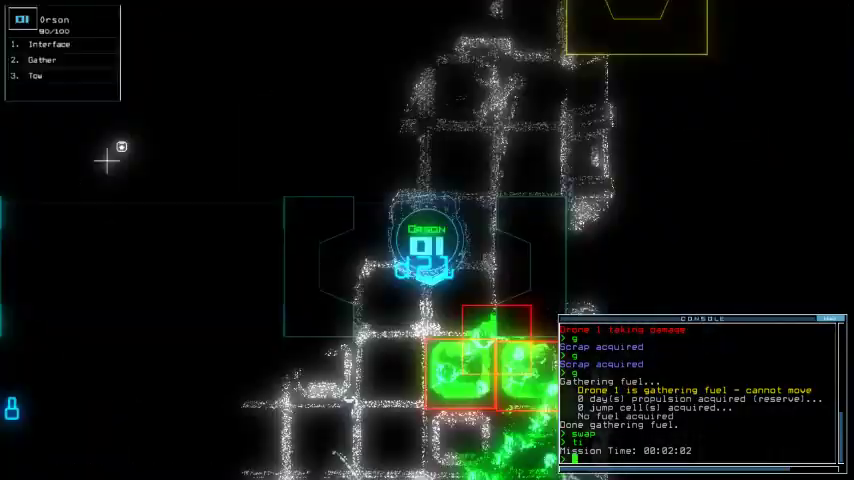
{"action": "key", "text": "Up"}
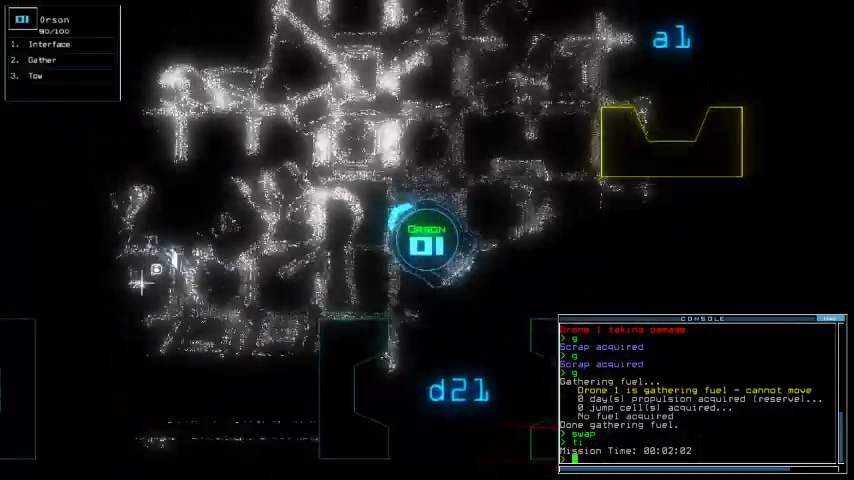
{"action": "key", "text": "Right"}
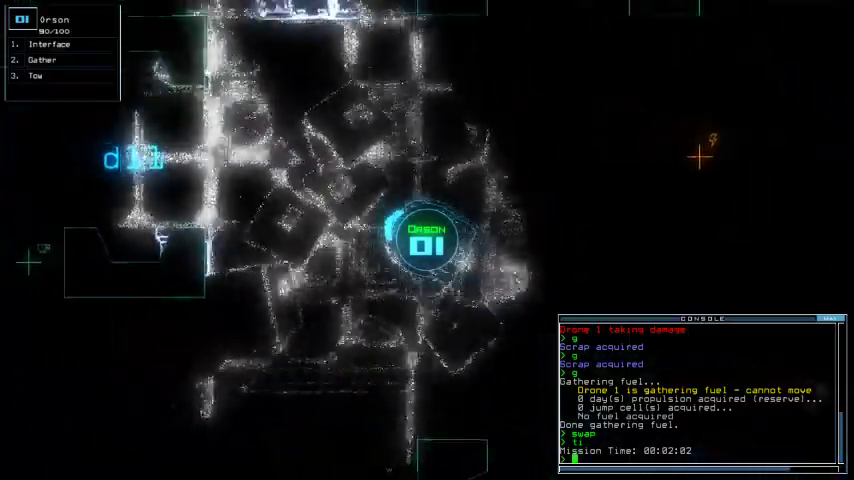
{"action": "key", "text": "Tab"}
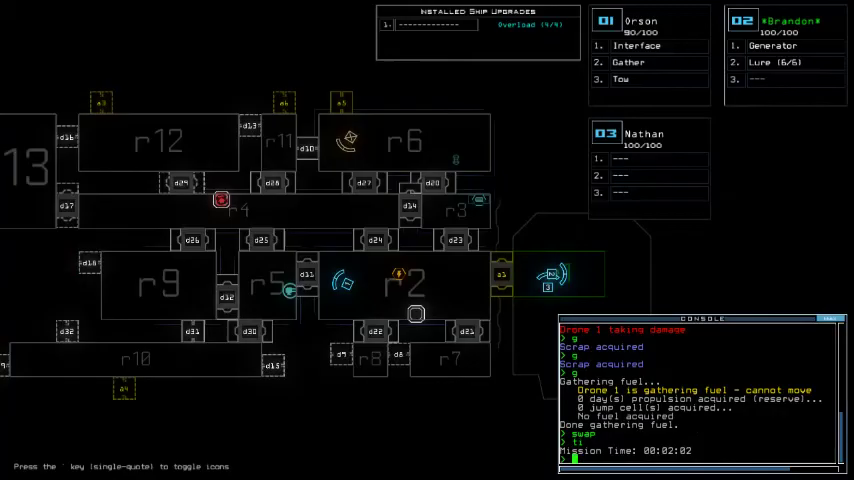
Select Nathan, swap the Mine and Motion upgrades onto it, then reselect Orson
{"action": "key", "text": "3"}
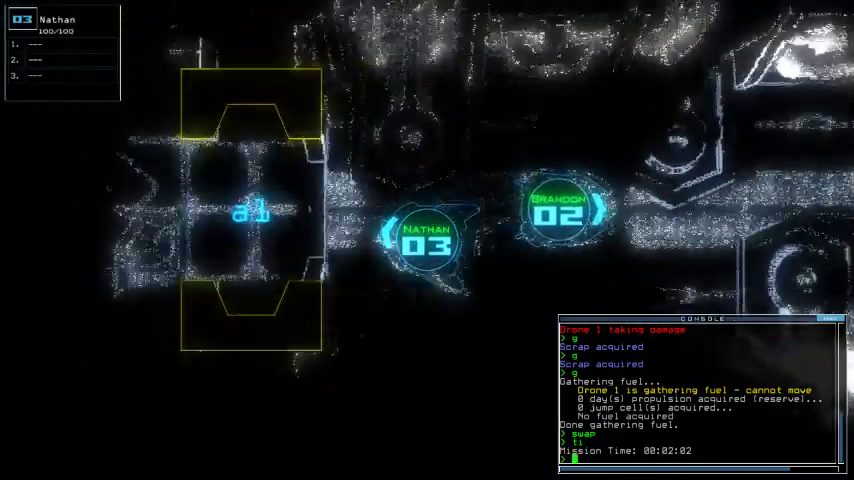
{"action": "type", "text": "swap"}
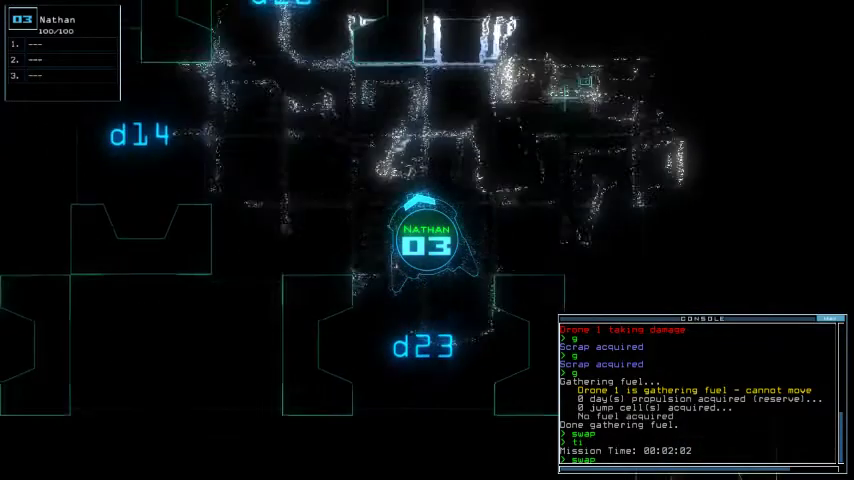
{"action": "key", "text": "Return"}
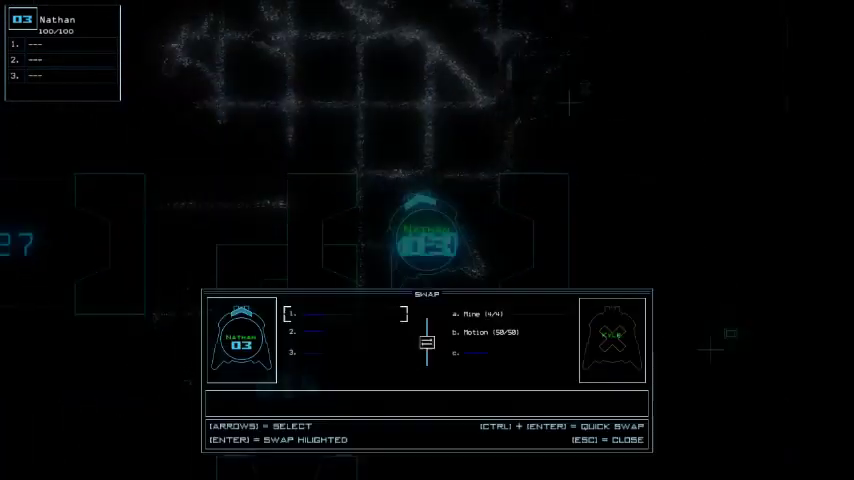
{"action": "key", "text": "Escape"}
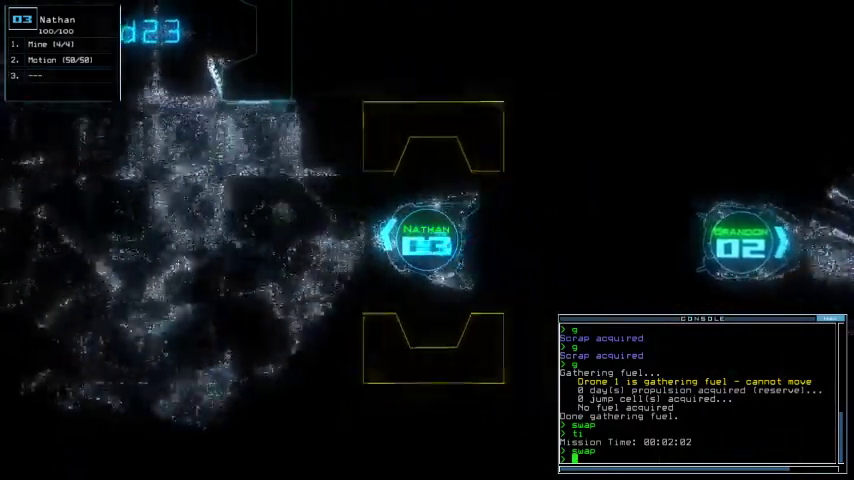
{"action": "key", "text": "1"}
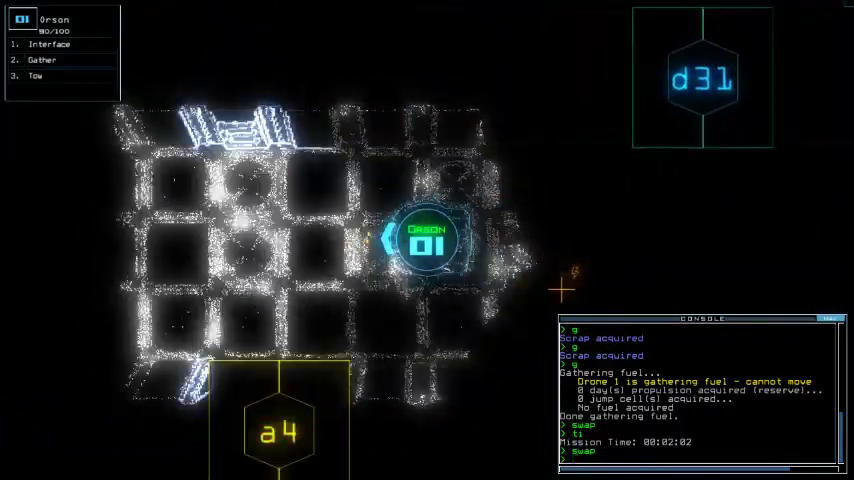
{"action": "type", "text": "g"}
Gather scrap, start re-docking the ship at airlock a4, and gather more scrap
{"action": "key", "text": "Return"}
{"action": "key", "text": "Return"}
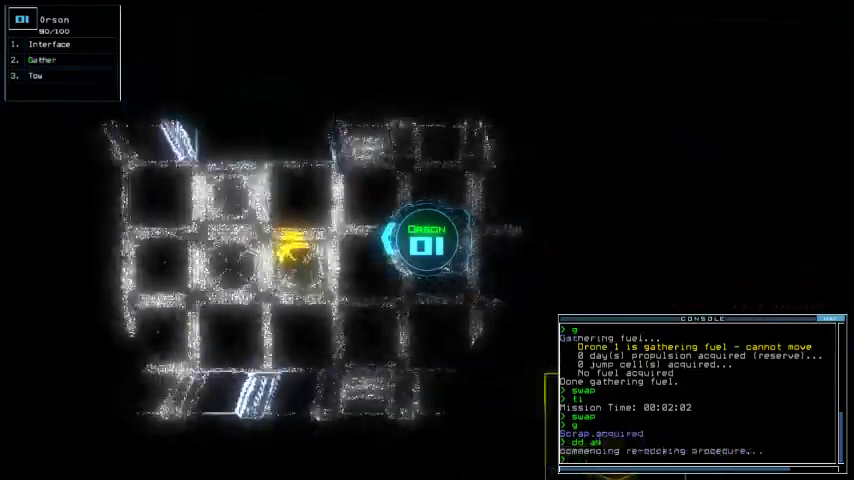
{"action": "type", "text": "g"}
{"action": "key", "text": "Return"}
{"action": "type", "text": "g"}
{"action": "key", "text": "Return"}
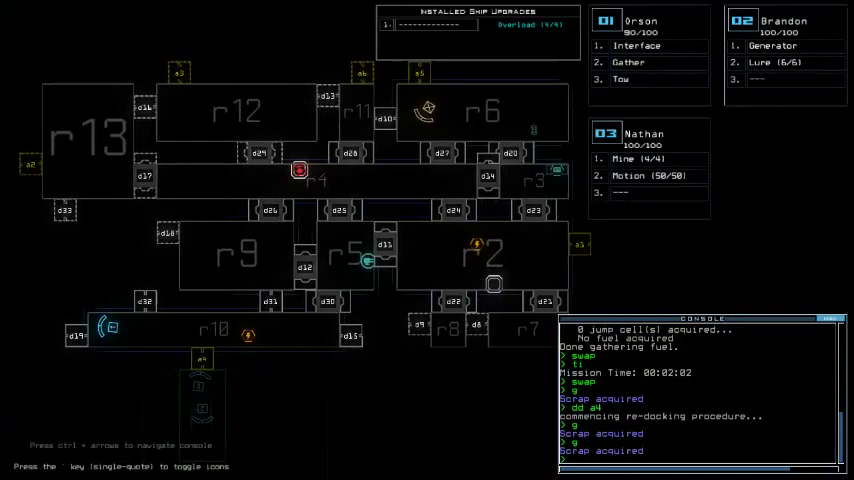
{"action": "type", "text": "4"}
Open airlock a4 and run the generator to open six doors, then select Orson
{"action": "key", "text": "Return"}
{"action": "type", "text": "generator :bb"}
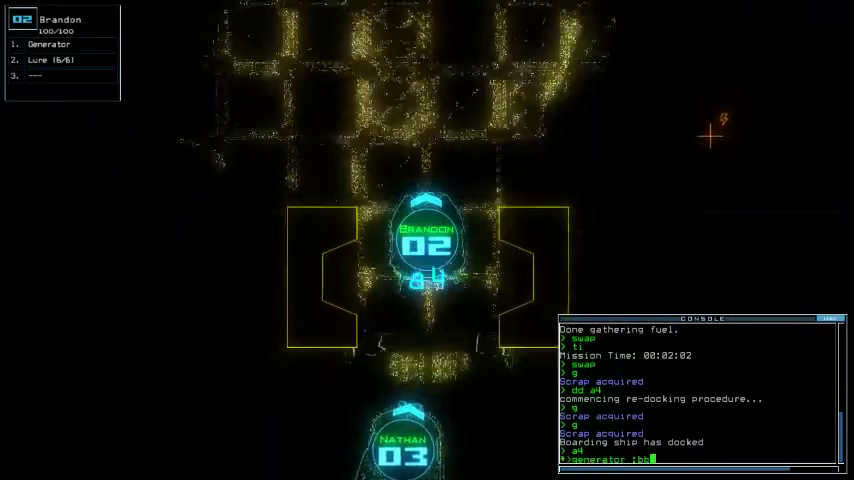
{"action": "type", "text": ";"}
{"action": "key", "text": "Return"}
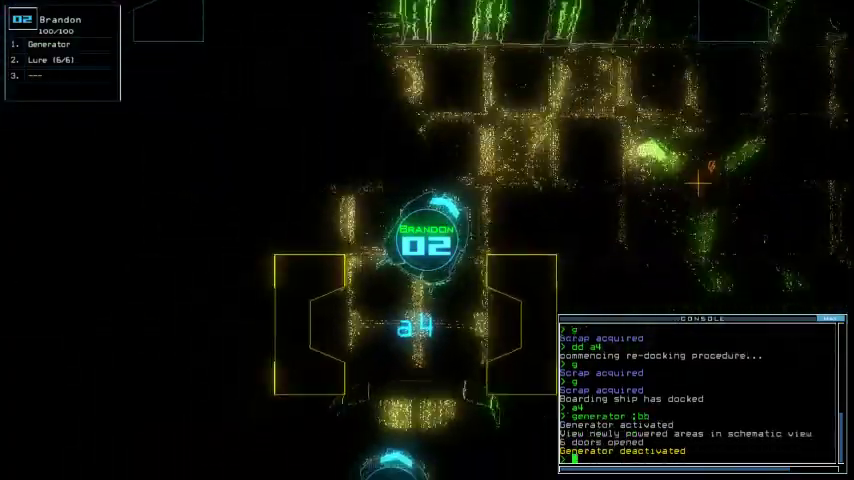
{"action": "key", "text": "F1"}
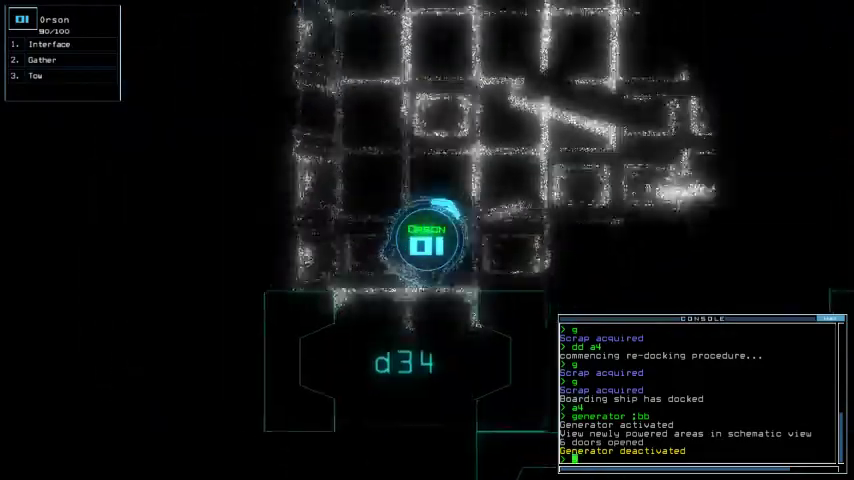
Steer Orson through the newly powered rooms toward the a7 airlock
{"action": "key", "text": "Right"}
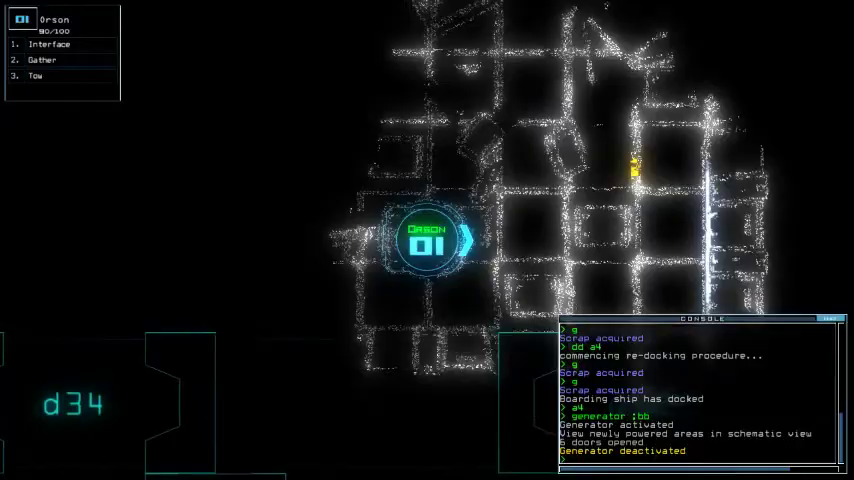
{"action": "key", "text": "Right"}
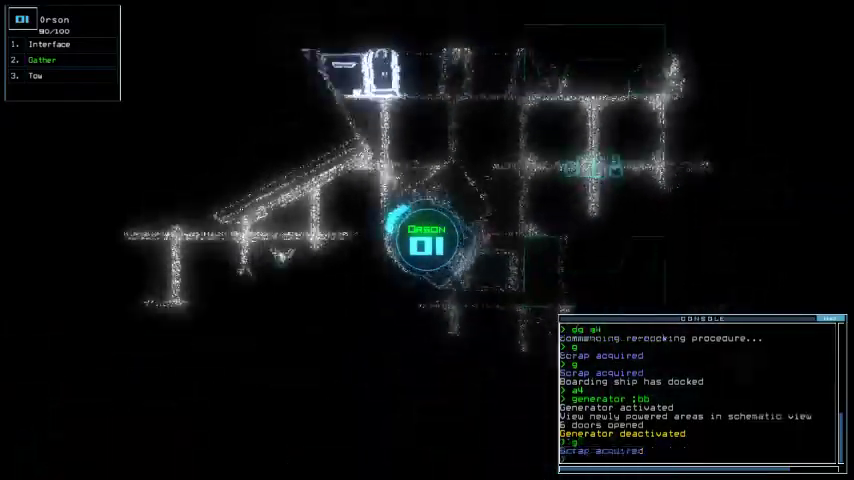
{"action": "key", "text": "Left"}
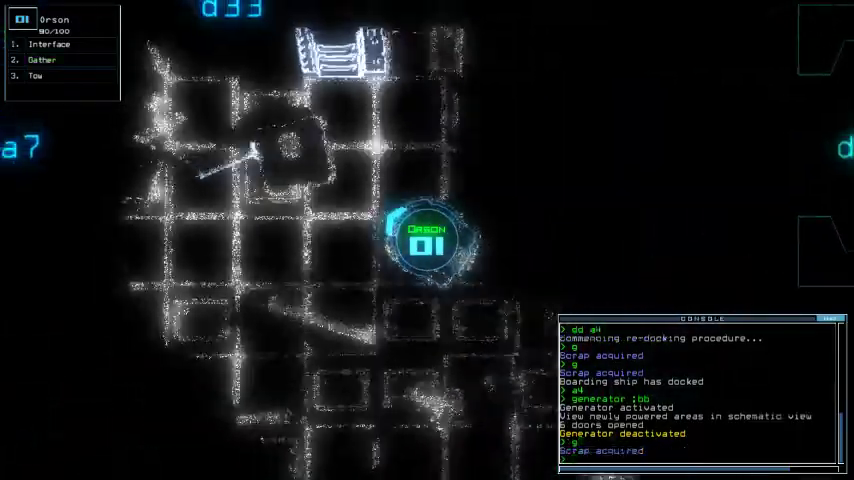
{"action": "key", "text": "Up"}
{"action": "key", "text": "Down"}
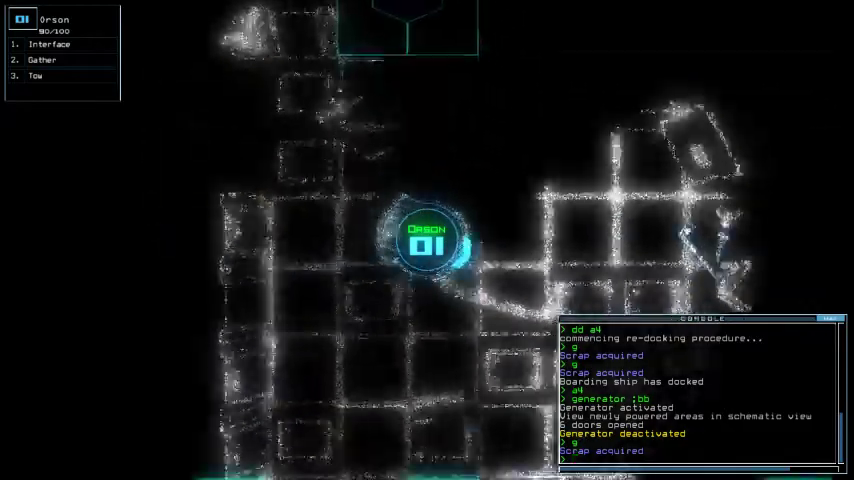
{"action": "key", "text": "Right"}
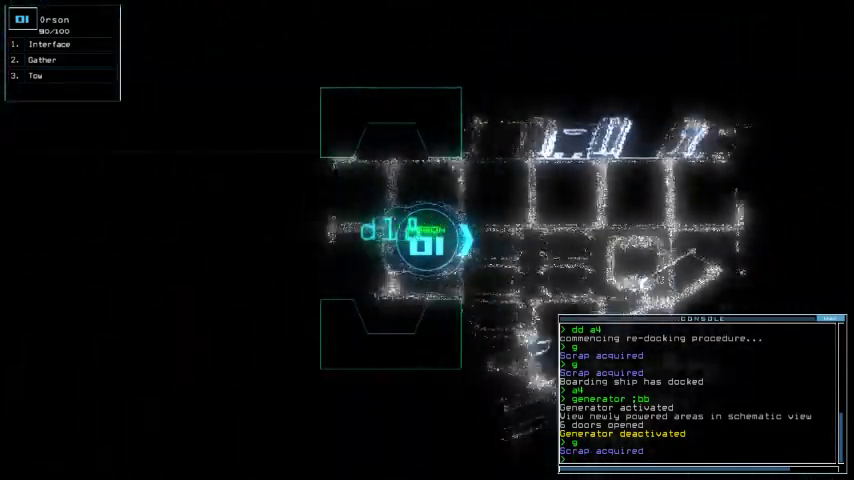
{"action": "key", "text": "Down"}
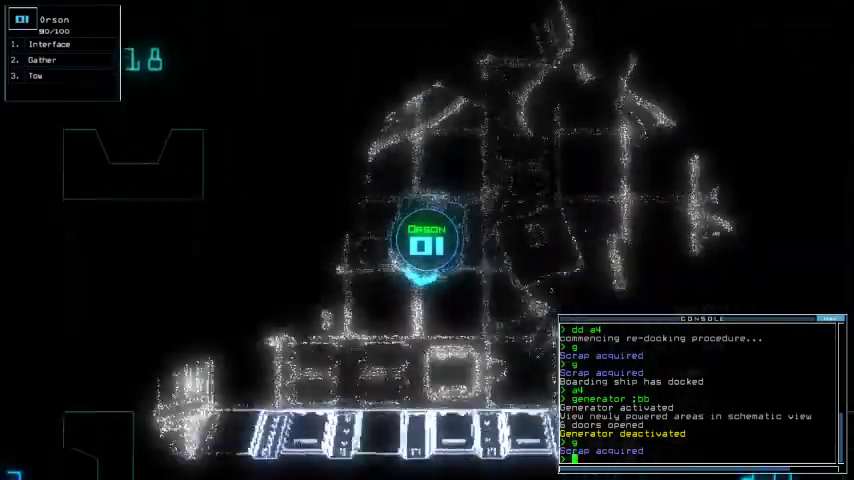
Move Orson toward door d11, ending on the updated ship schematic
{"action": "key", "text": "Tab"}
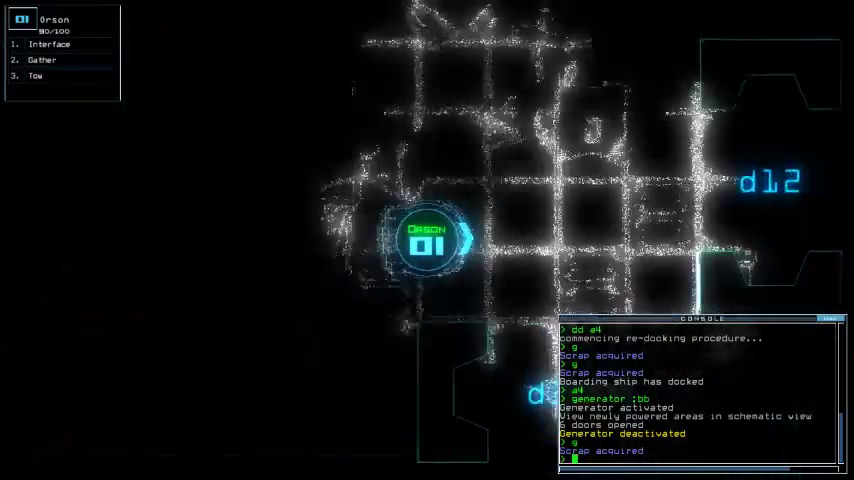
{"action": "key", "text": "Tab"}
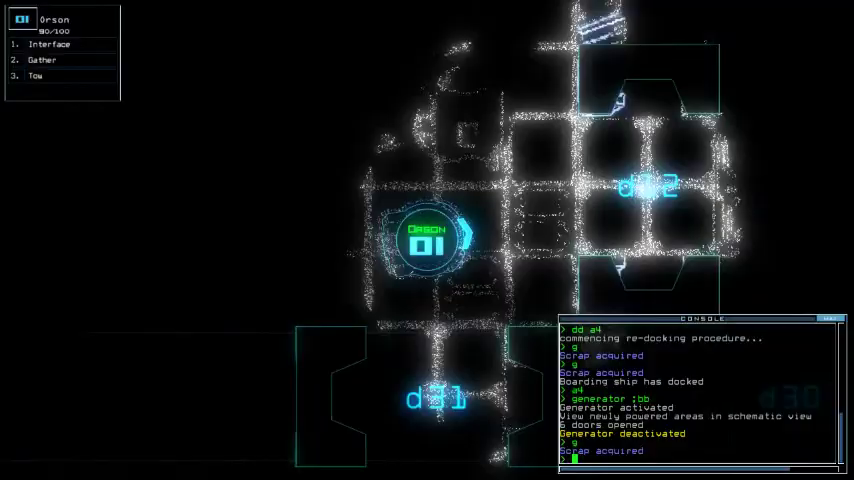
{"action": "key", "text": "Right"}
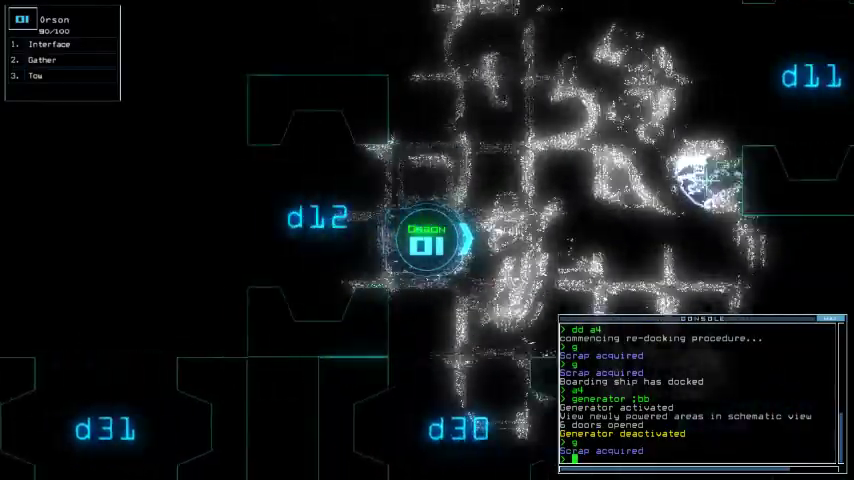
{"action": "key", "text": "Up"}
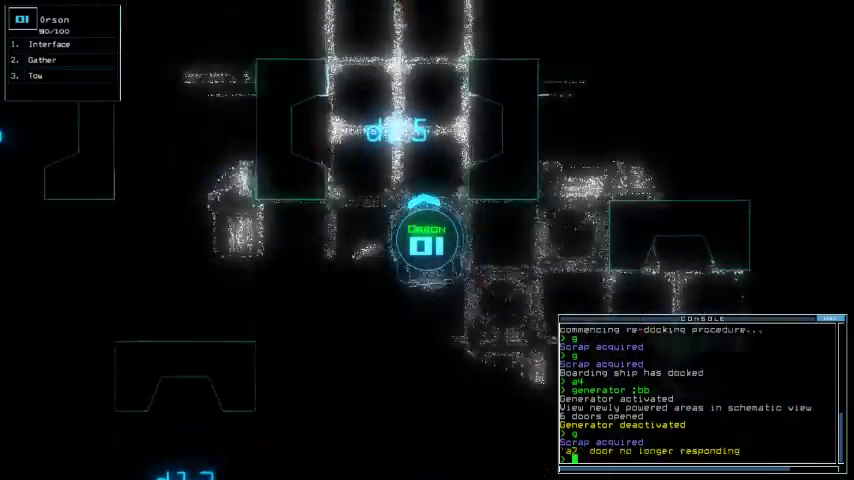
{"action": "key", "text": "Down"}
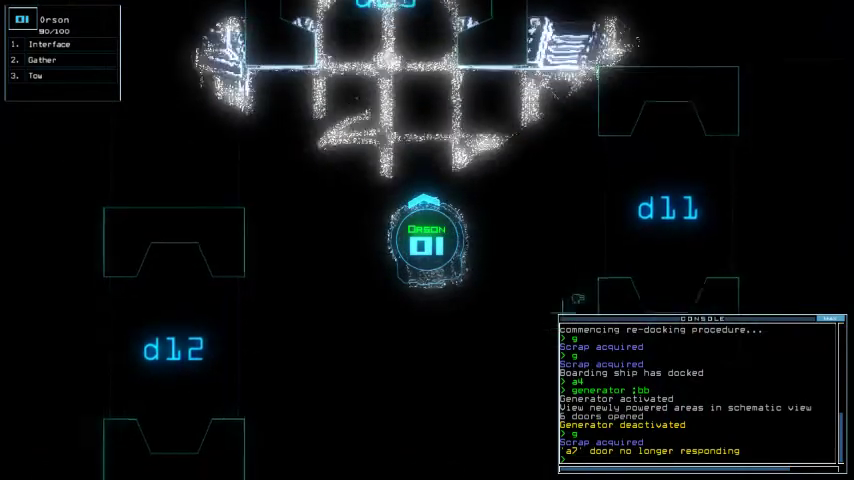
{"action": "key", "text": "Tab"}
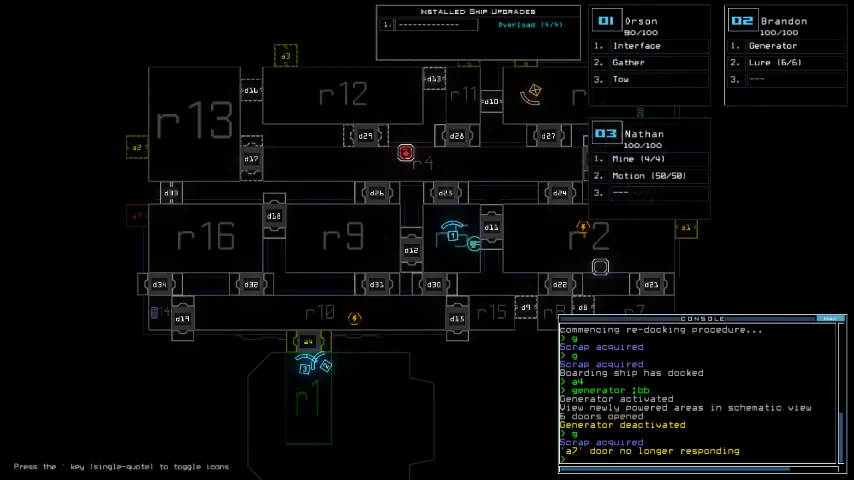
Drive drone 01 past d26 into the grid room and gather two pieces of scrap
{"action": "key", "text": "Tab"}
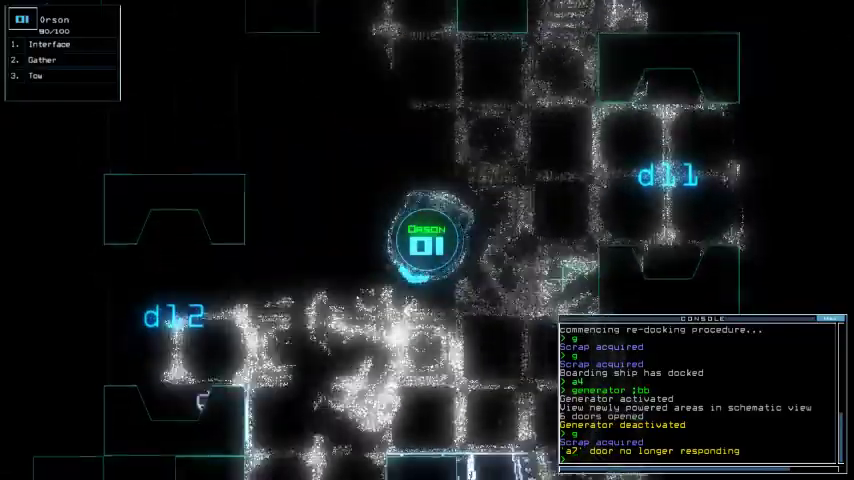
{"action": "key", "text": "Left"}
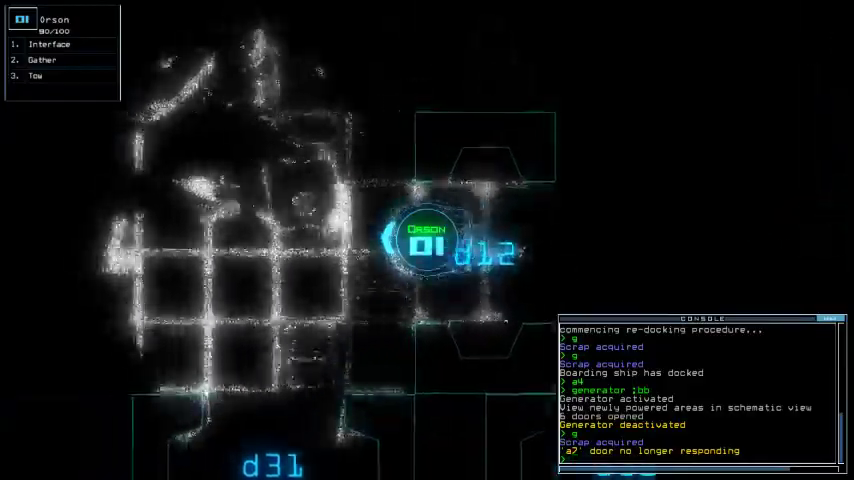
{"action": "key", "text": "Up"}
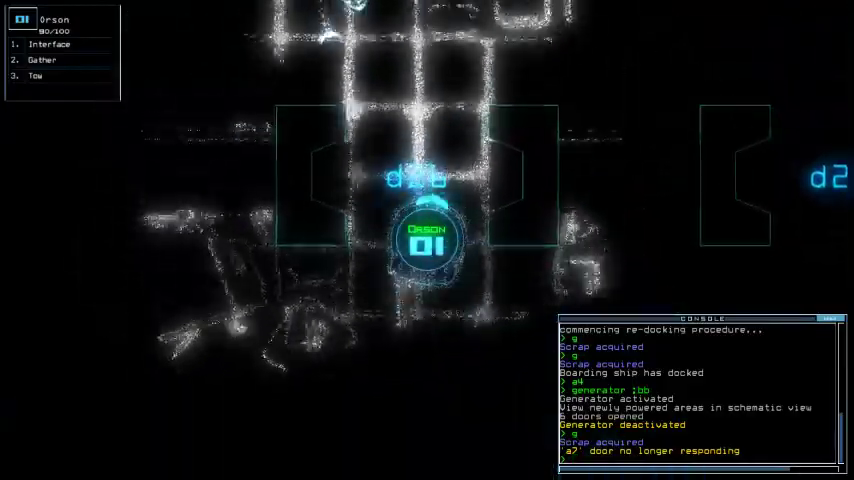
{"action": "key", "text": "Left"}
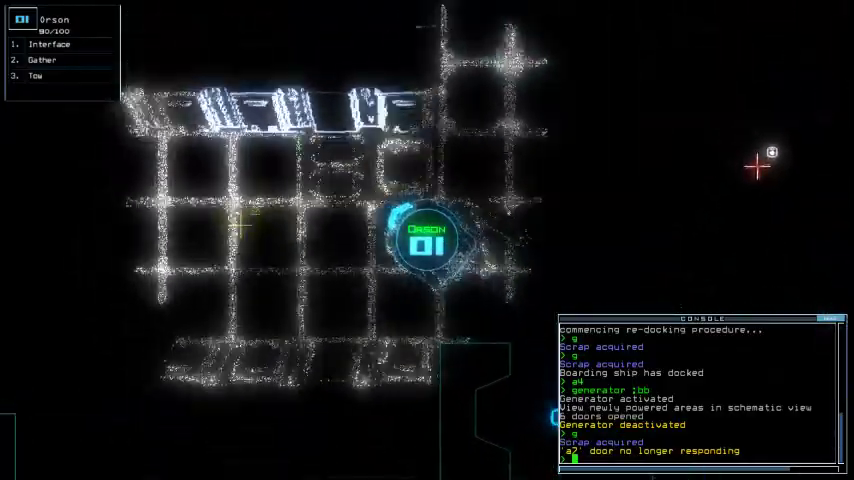
{"action": "type", "text": "g"}
{"action": "key", "text": "Return"}
{"action": "type", "text": "g"}
{"action": "key", "text": "Return"}
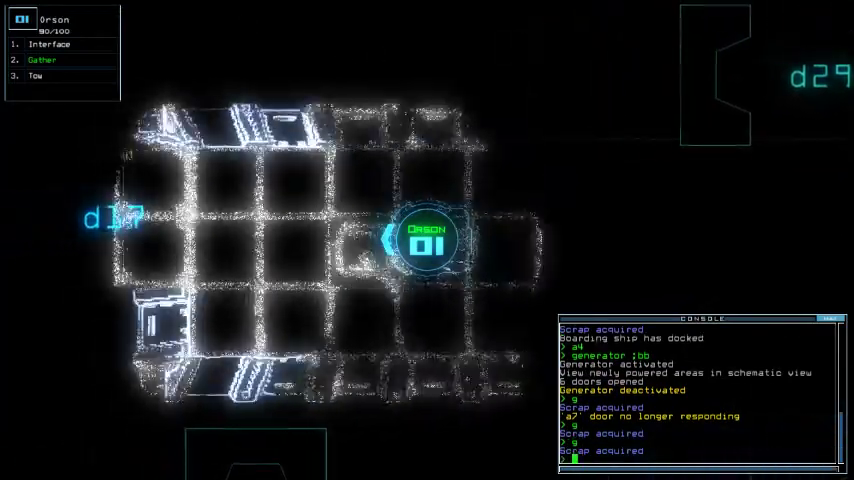
Steer drone 01 toward airlock a2 for re-docking, ending on the ship schematic
{"action": "key", "text": "Tab"}
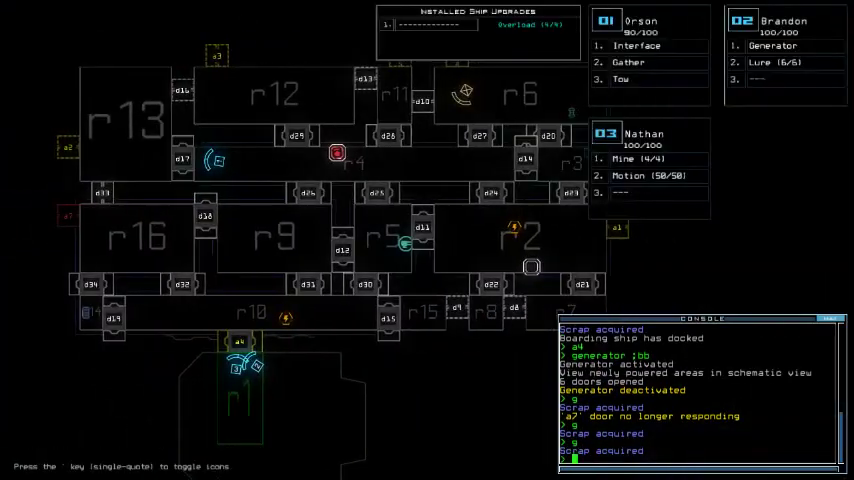
{"action": "key", "text": "Tab"}
{"action": "key", "text": "Left"}
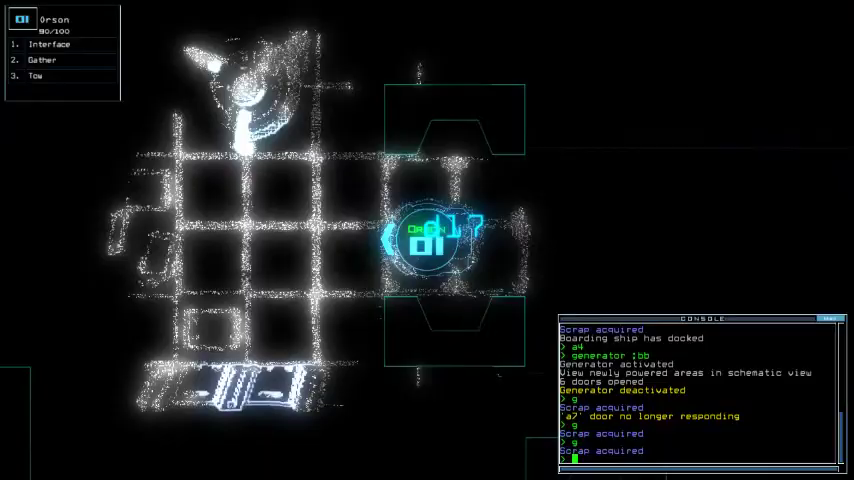
{"action": "key", "text": "Left"}
{"action": "key", "text": "Up"}
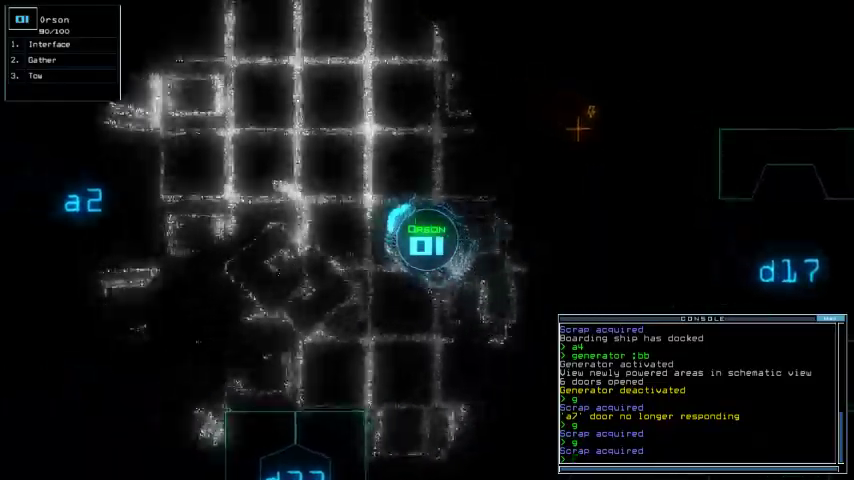
{"action": "key", "text": "Up"}
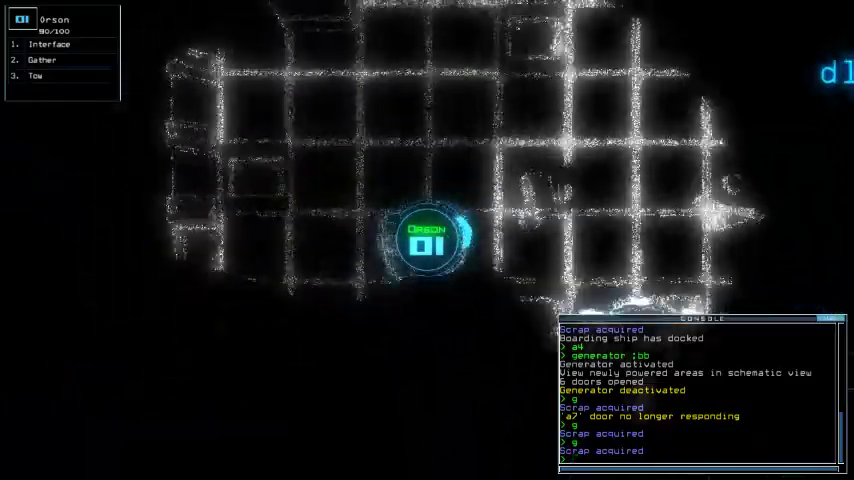
{"action": "key", "text": "Right"}
{"action": "key", "text": "Down"}
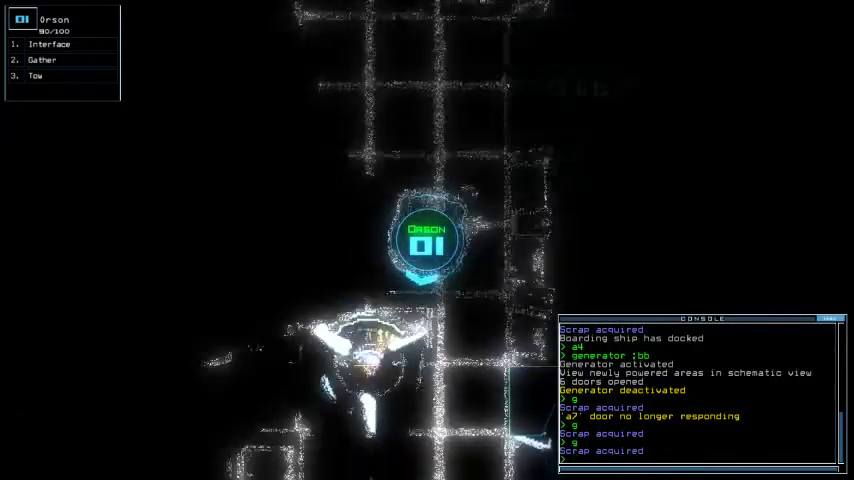
{"action": "key", "text": "Tab"}
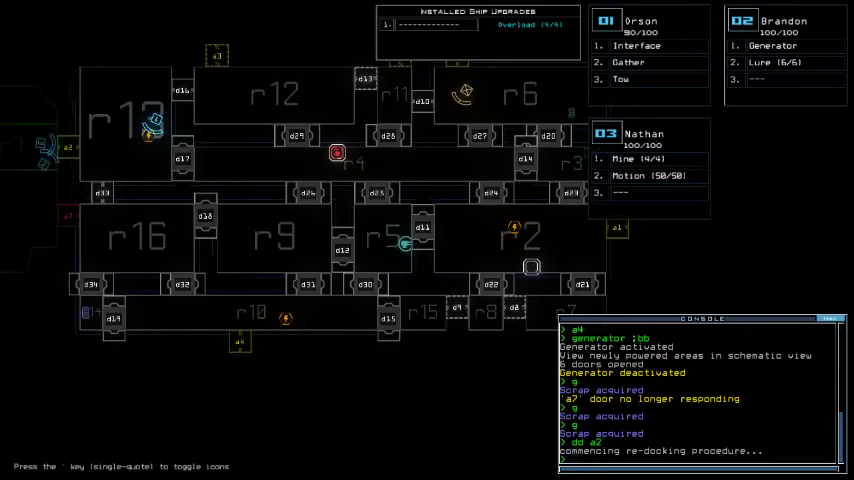
Have drone 02 run the generator, powering up and opening four more doors
{"action": "key", "text": "2"}
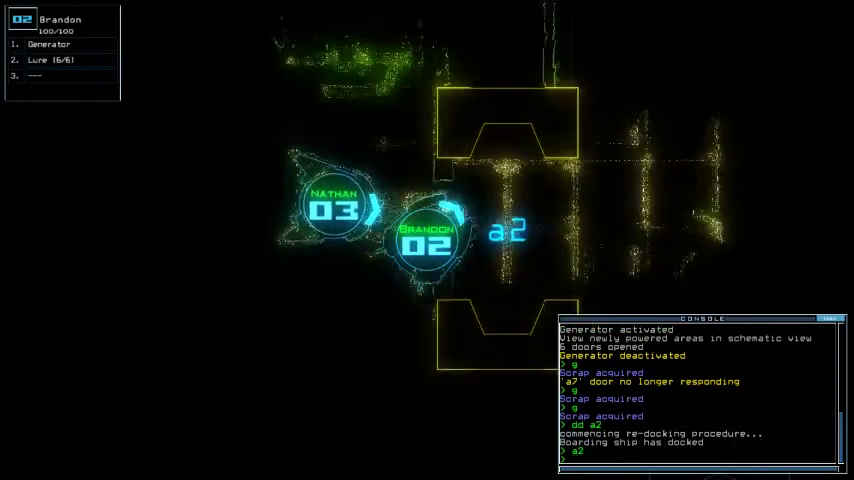
{"action": "type", "text": "generator"}
{"action": "key", "text": "Return"}
{"action": "type", "text": "cb"}
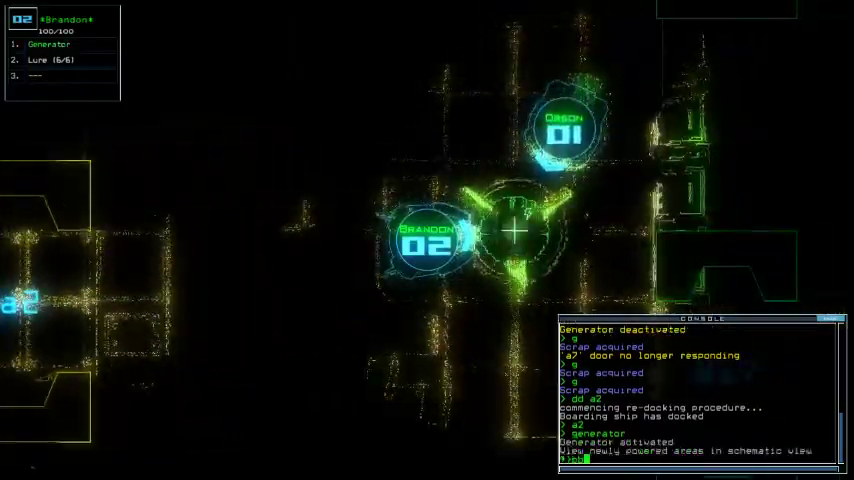
{"action": "key", "text": "Return"}
Drive drone 01 past d16 through the powered area, then south and east into a new room
{"action": "key", "text": "1"}
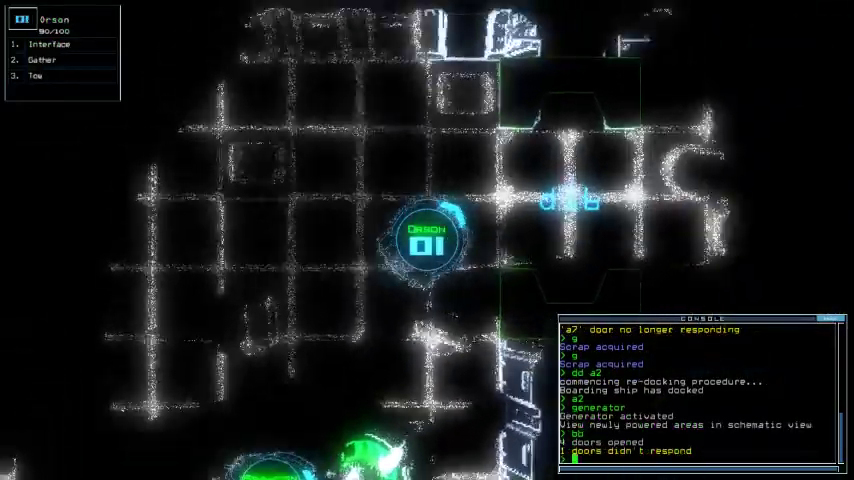
{"action": "key", "text": "Right"}
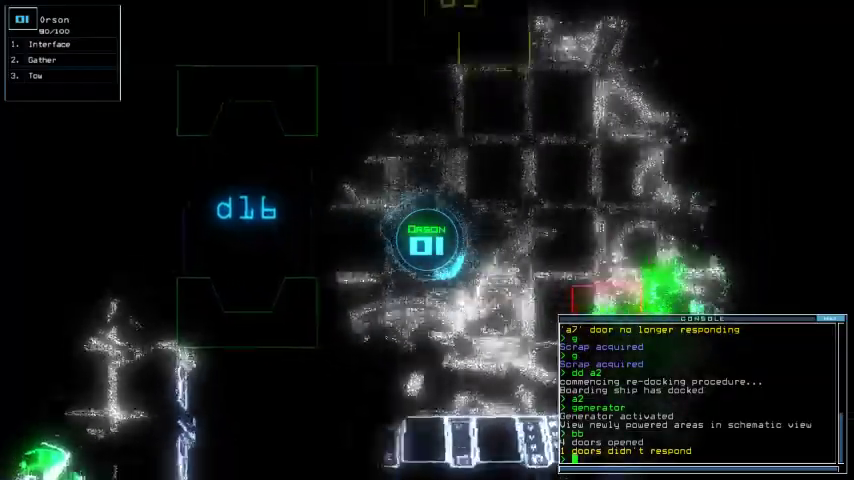
{"action": "key", "text": "Down"}
{"action": "key", "text": "Right"}
{"action": "key", "text": "Up"}
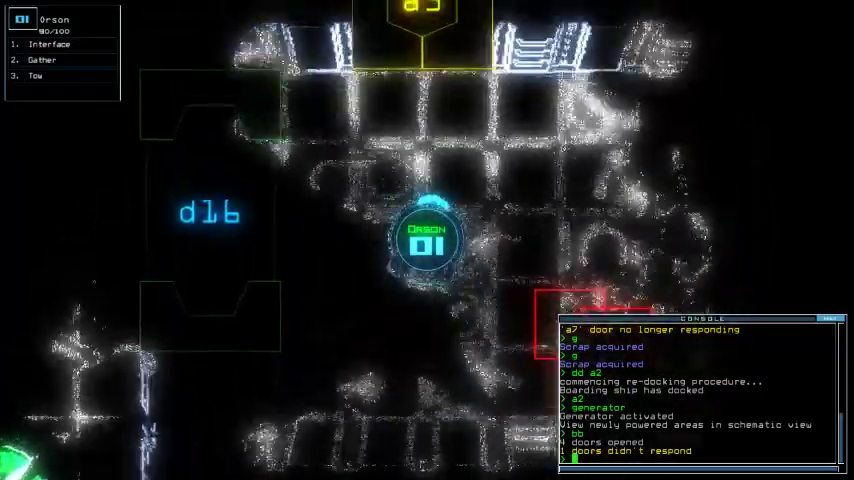
{"action": "key", "text": "Right"}
{"action": "key", "text": "Left"}
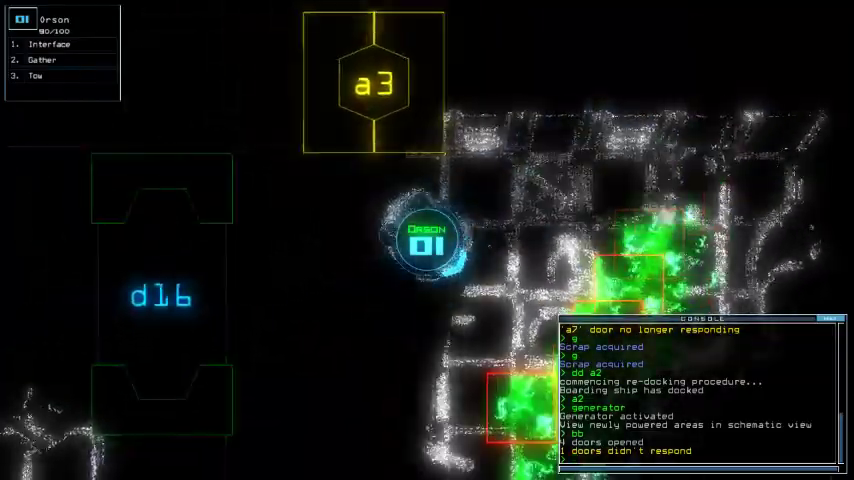
{"action": "key", "text": "Tab"}
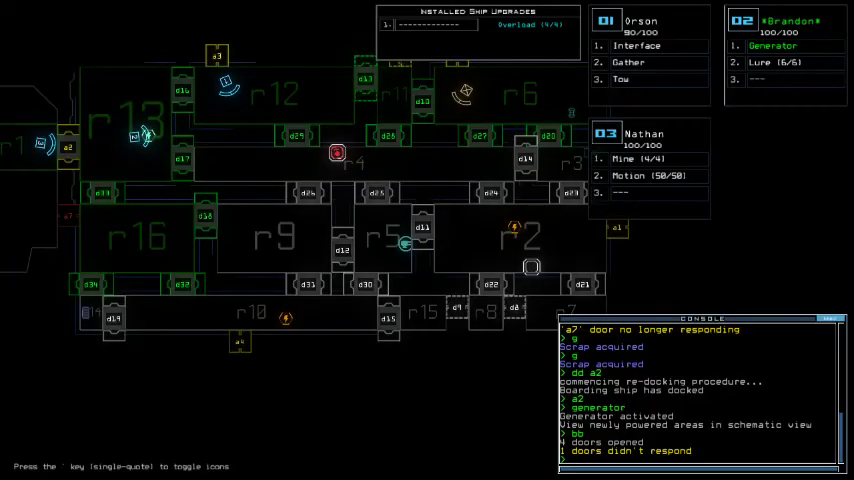
{"action": "key", "text": "Tab"}
{"action": "key", "text": "Left"}
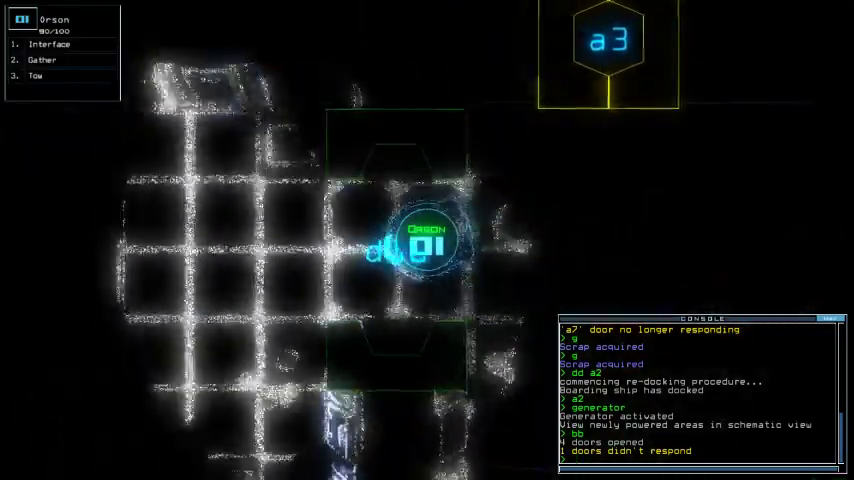
{"action": "key", "text": "Down"}
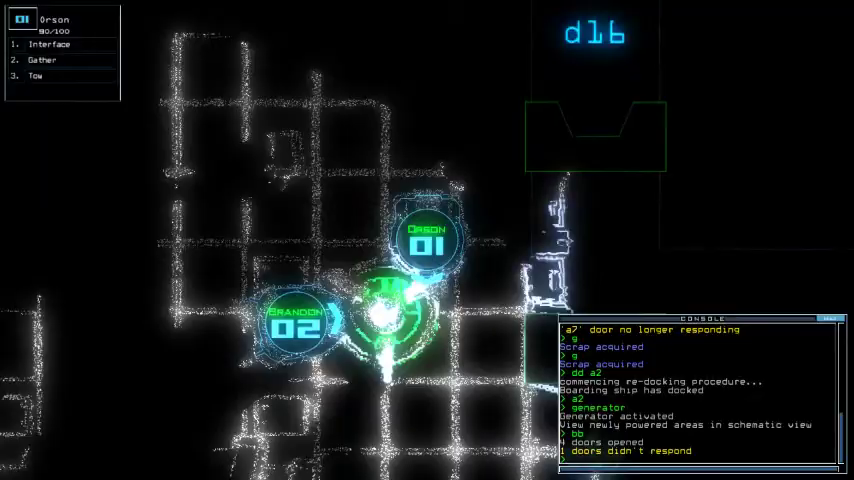
{"action": "key", "text": "Right"}
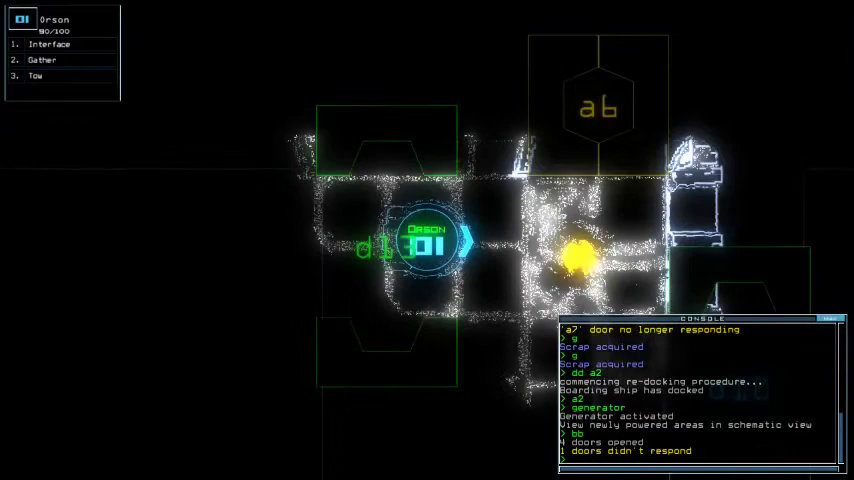
{"action": "type", "text": "g"}
Gather the room's scrap with drone 01 and begin re-docking at airlock a6 with 'dd a6'
{"action": "key", "text": "Return"}
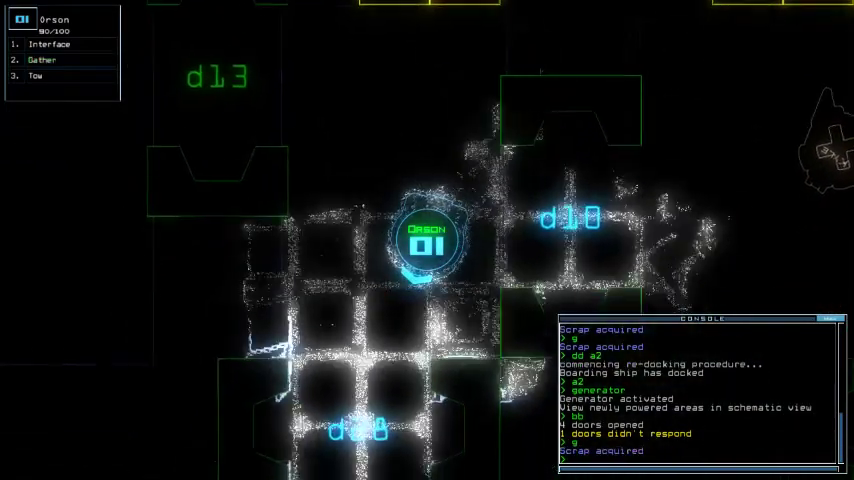
{"action": "key", "text": "Tab"}
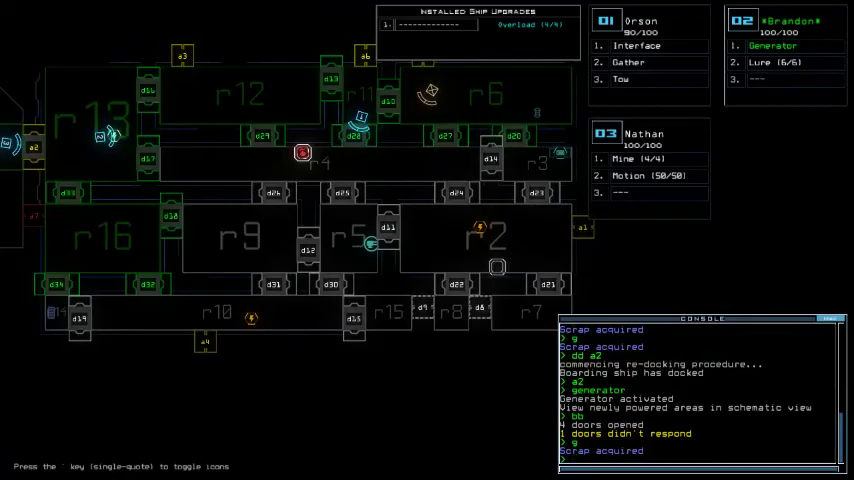
{"action": "key", "text": "Tab"}
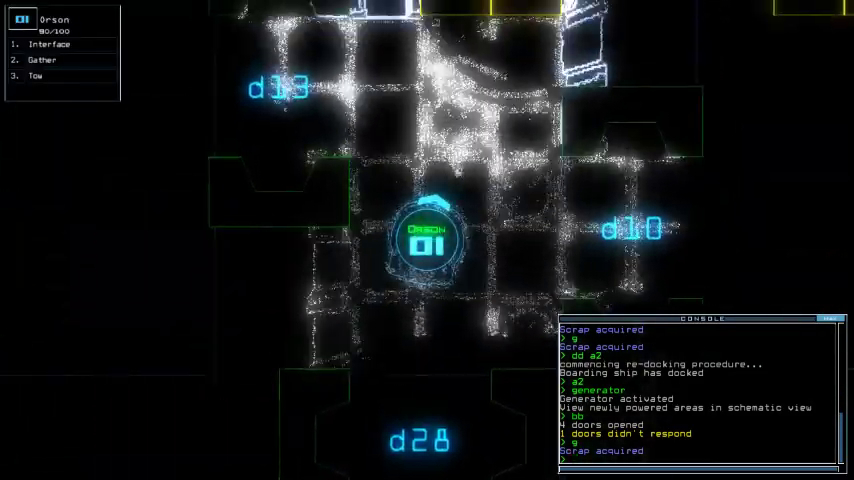
{"action": "type", "text": "dd a6"}
{"action": "key", "text": "Return"}
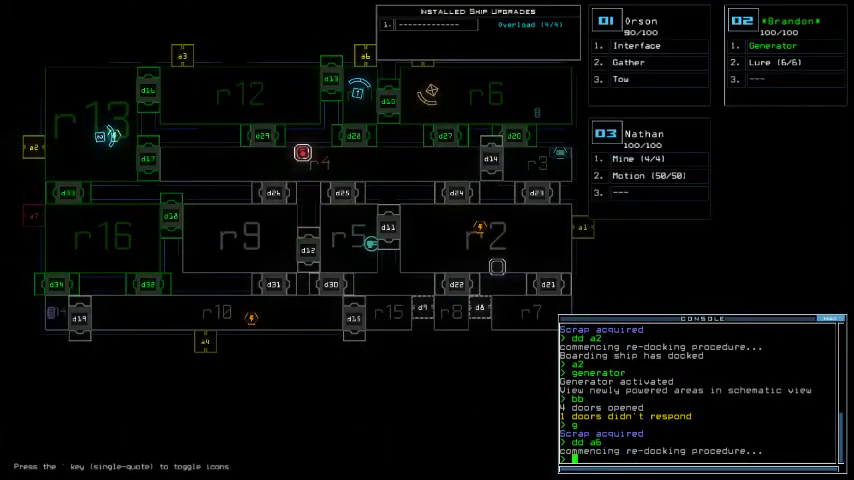
Run 'back 1', 'generator', 'dd a2' and 'back 2' to recall drones to r1, then re-dock at a4
{"action": "key", "text": "Tab"}
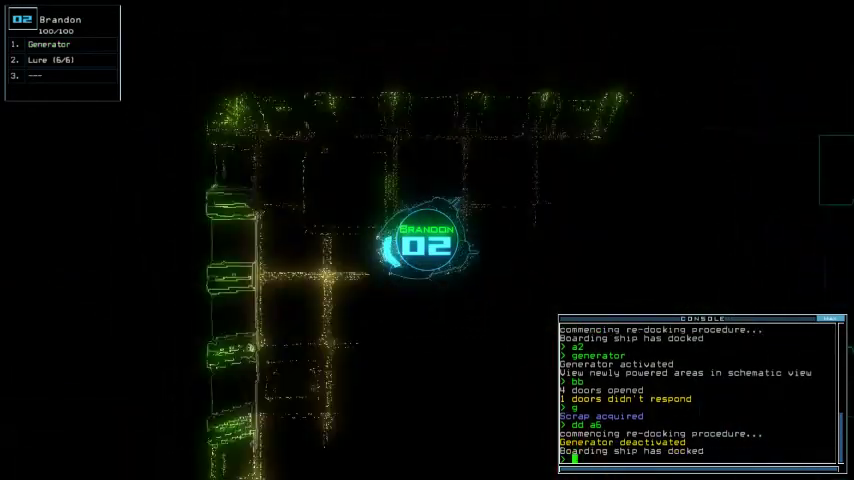
{"action": "type", "text": "a6"}
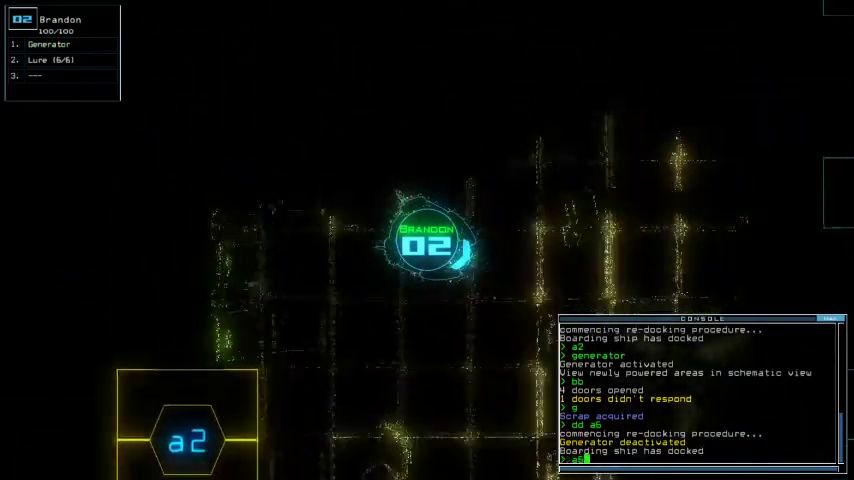
{"action": "key", "text": "Return"}
{"action": "type", "text": "back 1"}
{"action": "key", "text": "Return"}
{"action": "type", "text": "generator"}
{"action": "key", "text": "Return"}
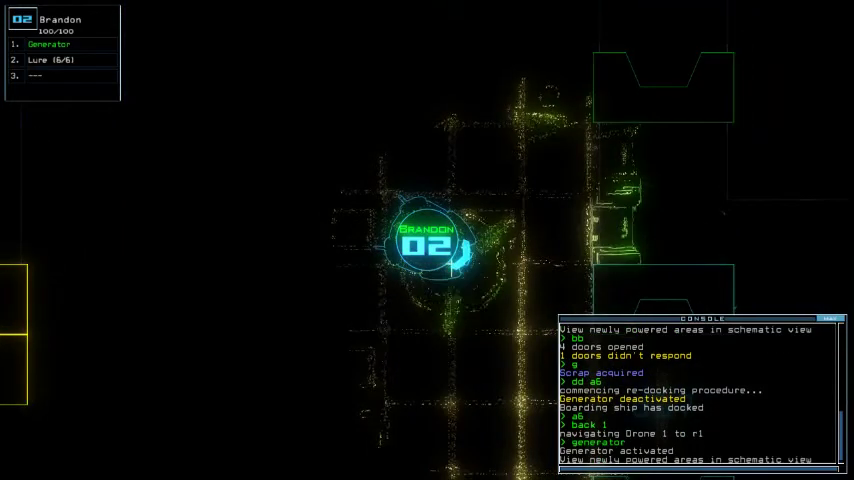
{"action": "key", "text": "Tab"}
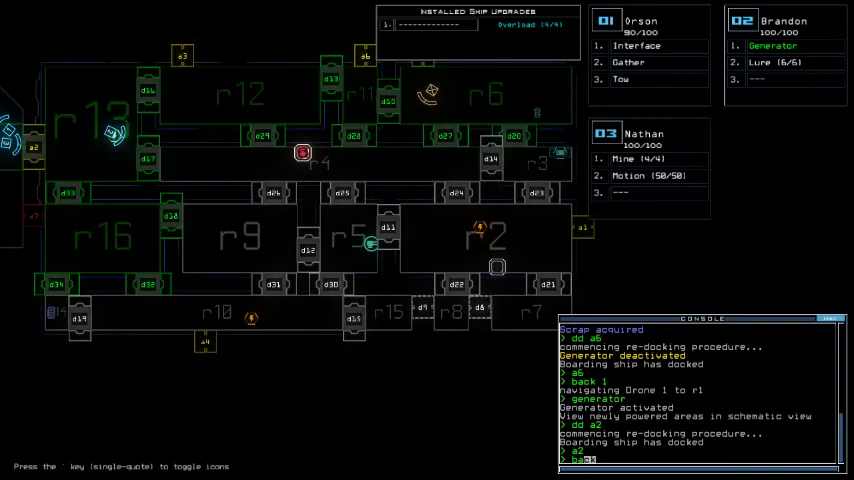
{"action": "type", "text": "ck"}
{"action": "key", "text": "Return"}
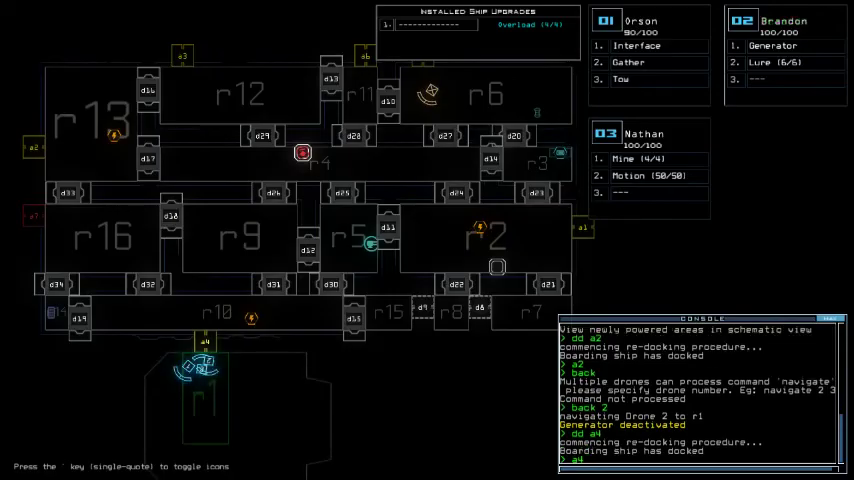
Open airlock a4 and drive drone 1 east into the ship toward rooms r15 and r8
{"action": "key", "text": "F1"}
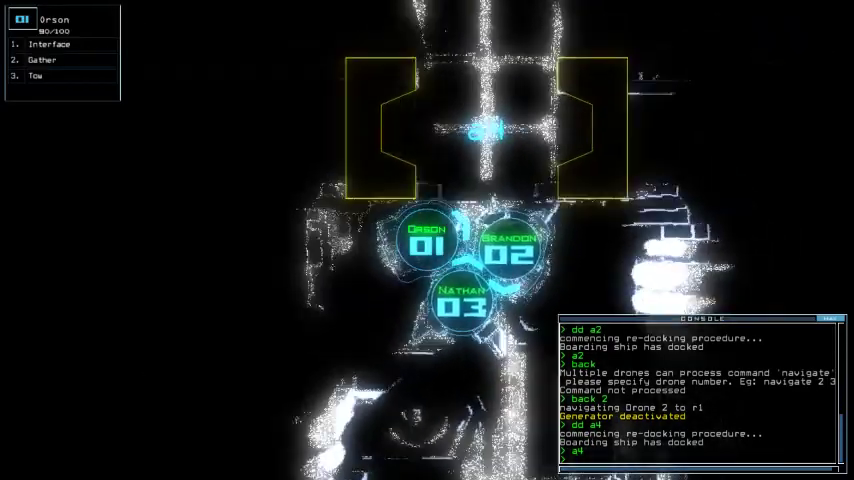
{"action": "key", "text": "Return"}
{"action": "key", "text": "Up"}
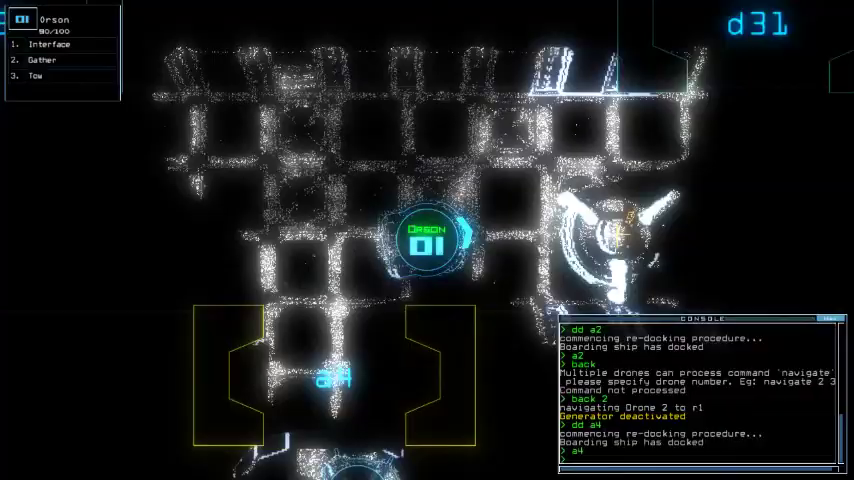
{"action": "key", "text": "Right"}
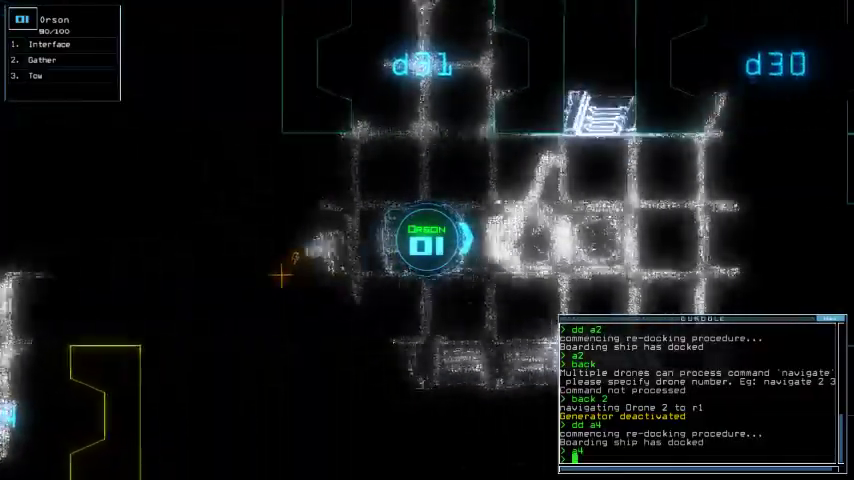
{"action": "key", "text": "Right"}
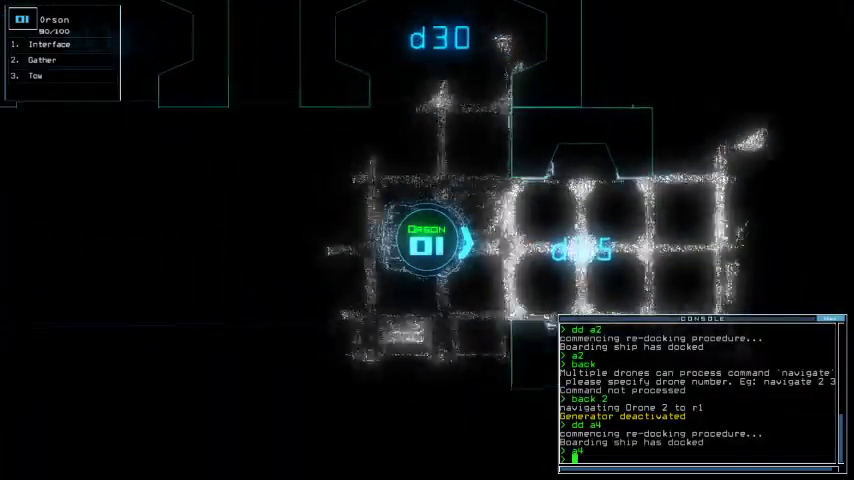
{"action": "key", "text": "Right"}
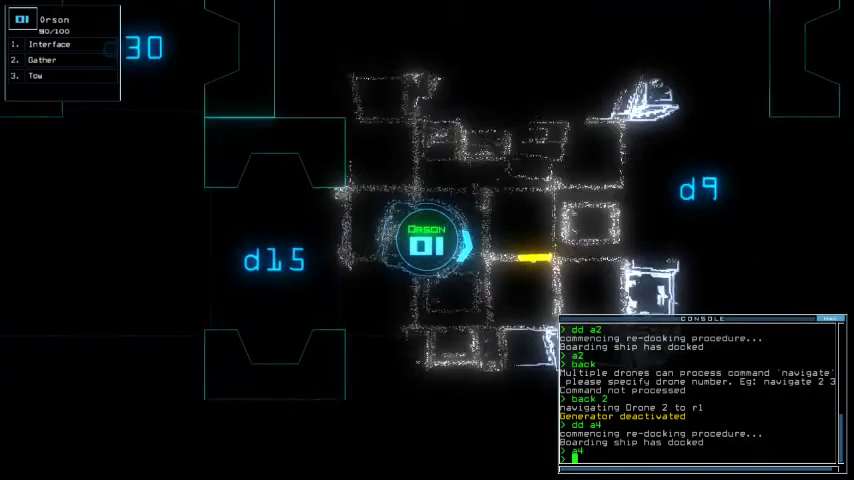
Check the ship schematic, then steer drone 1 to the scrap and gather it with 'g'
{"action": "key", "text": "Escape"}
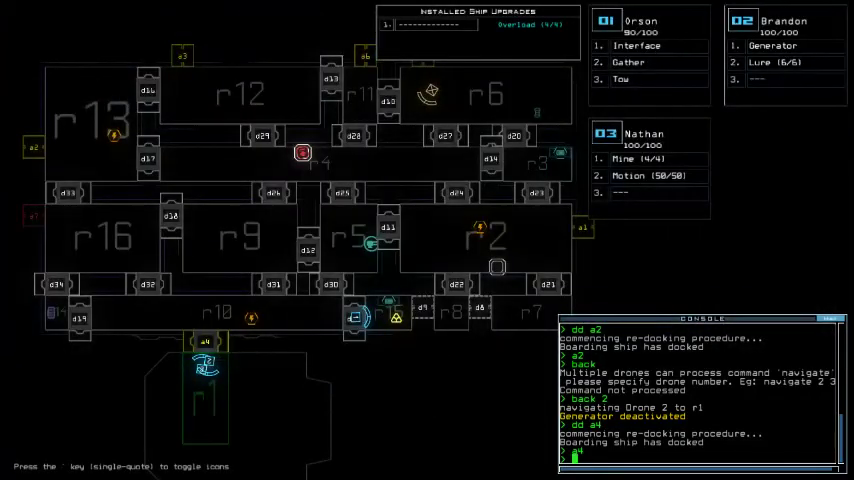
{"action": "key", "text": "1"}
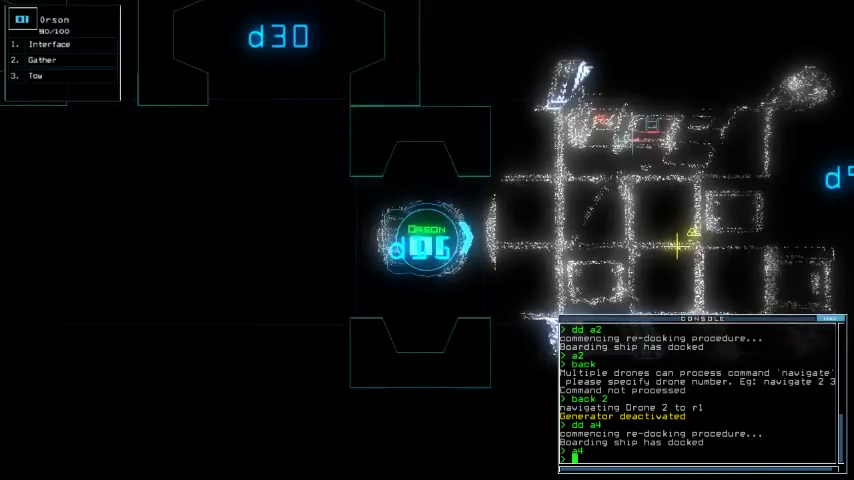
{"action": "key", "text": "Right"}
{"action": "type", "text": "g"}
{"action": "key", "text": "Return"}
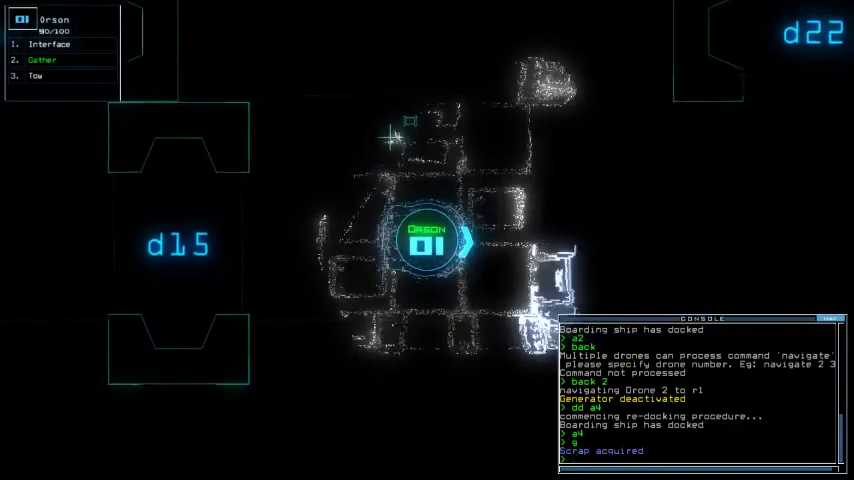
{"action": "key", "text": "Escape"}
{"action": "type", "text": "2"}
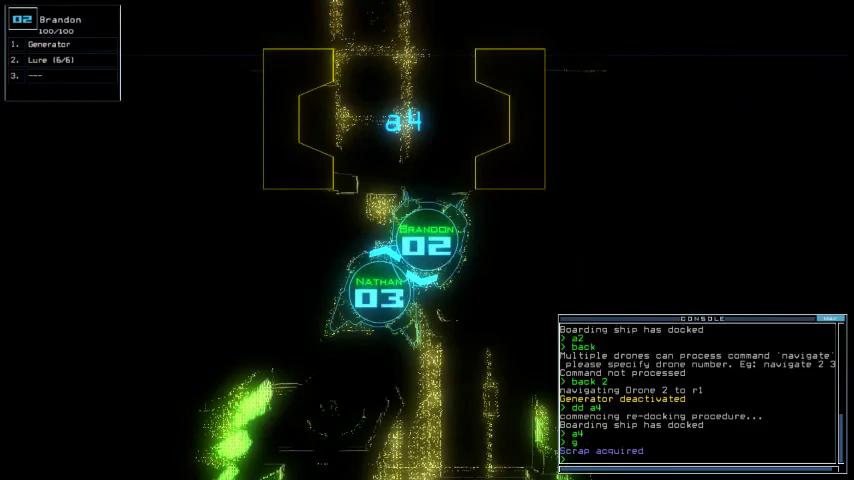
{"action": "type", "text": "ge"}
Drive drone 2 out of the airlock and restart the generator to power nearby rooms
{"action": "key", "text": "Up"}
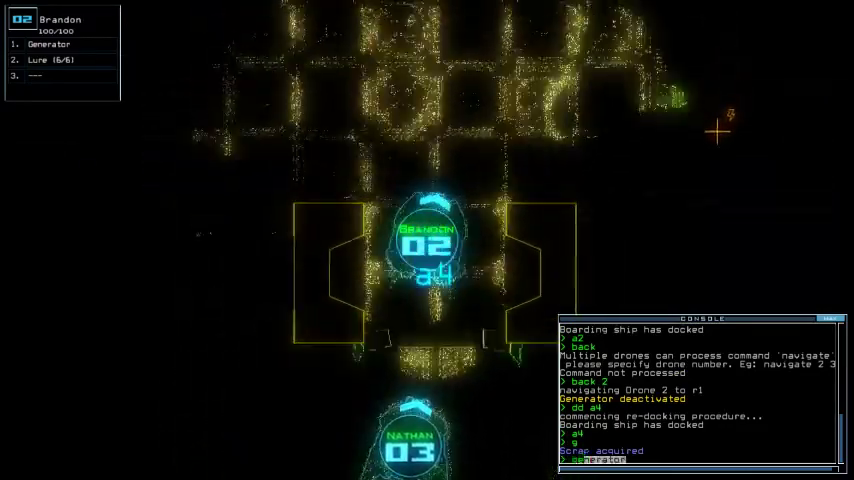
{"action": "key", "text": "Right"}
{"action": "key", "text": "Return"}
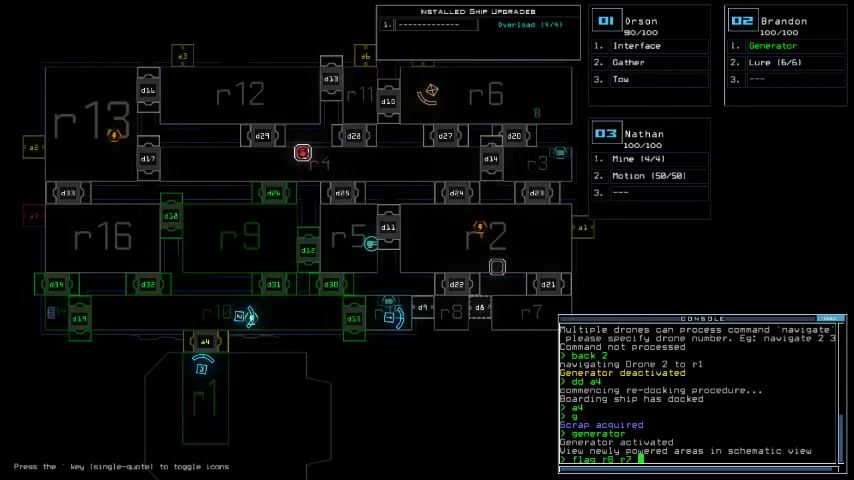
{"action": "type", "text": "r4 r"}
{"action": "type", "text": "6 r12"}
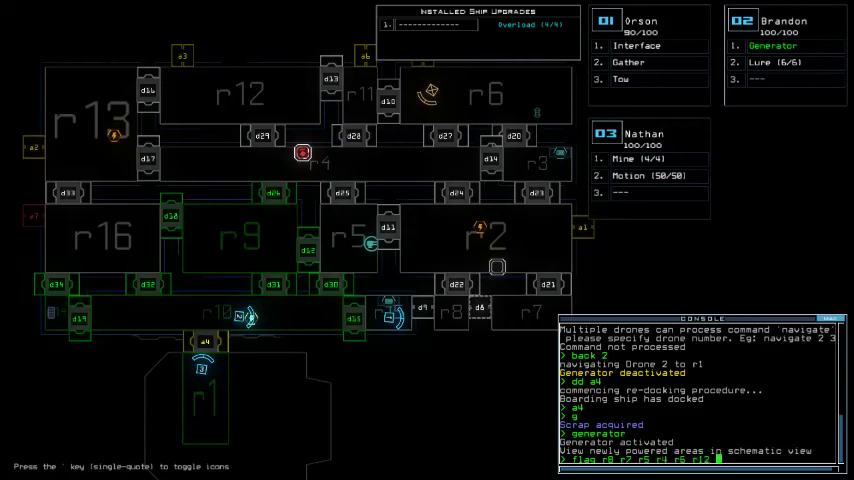
Flag rooms r8, r7, r5, r4, r6 and r12, then recall the drones with 'end'
{"action": "key", "text": "Return"}
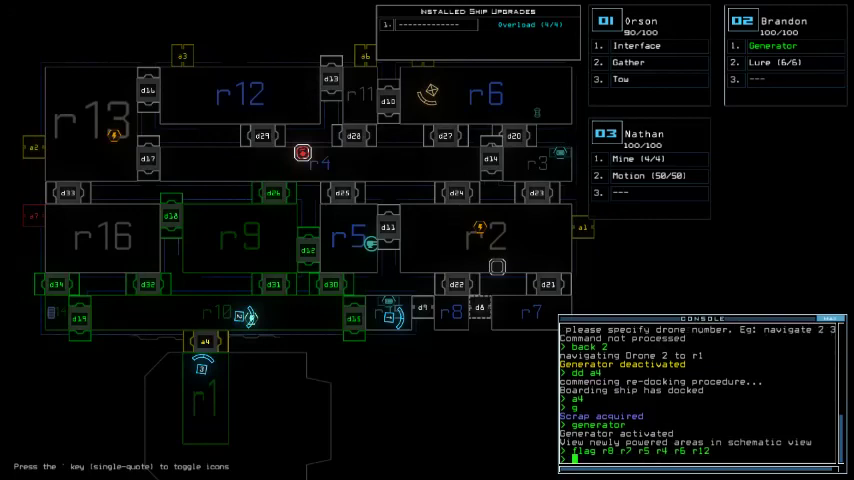
{"action": "type", "text": "end"}
{"action": "key", "text": "Return"}
{"action": "key", "text": "Tab"}
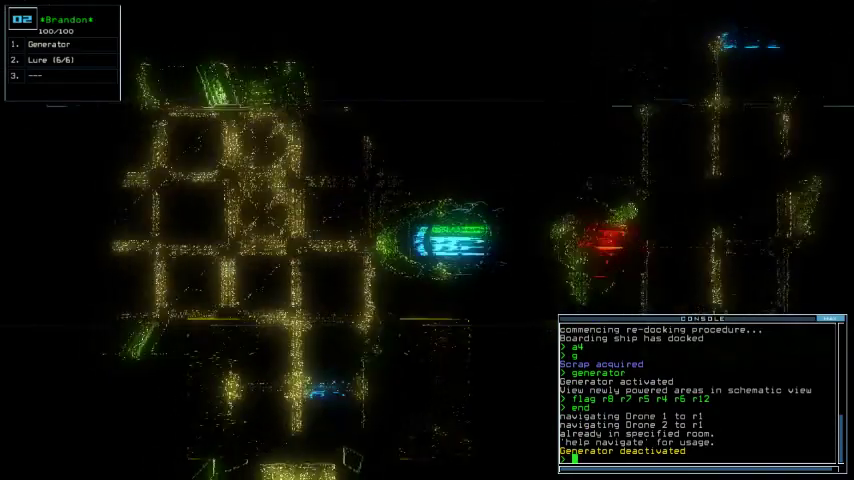
{"action": "key", "text": "Right"}
{"action": "key", "text": "Right"}
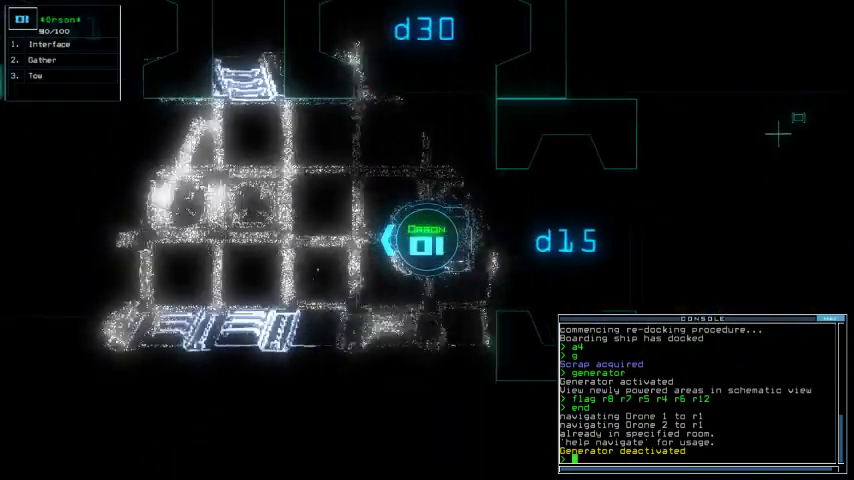
{"action": "key", "text": "Right"}
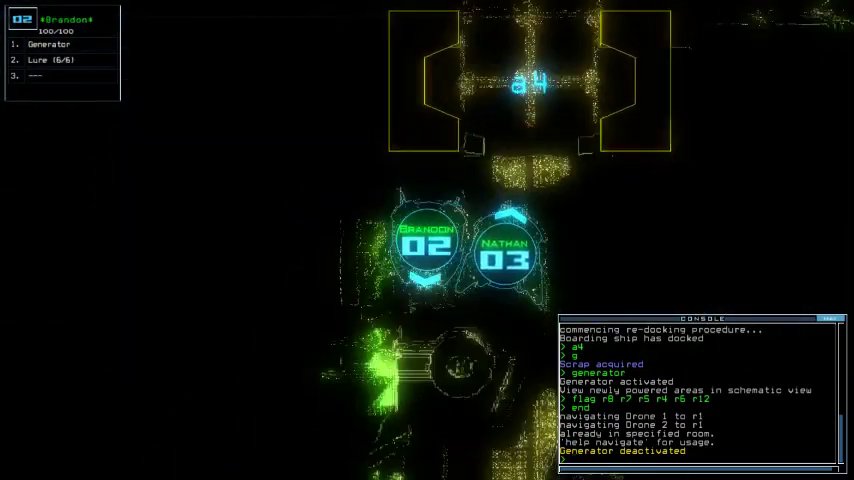
{"action": "key", "text": "Tab"}
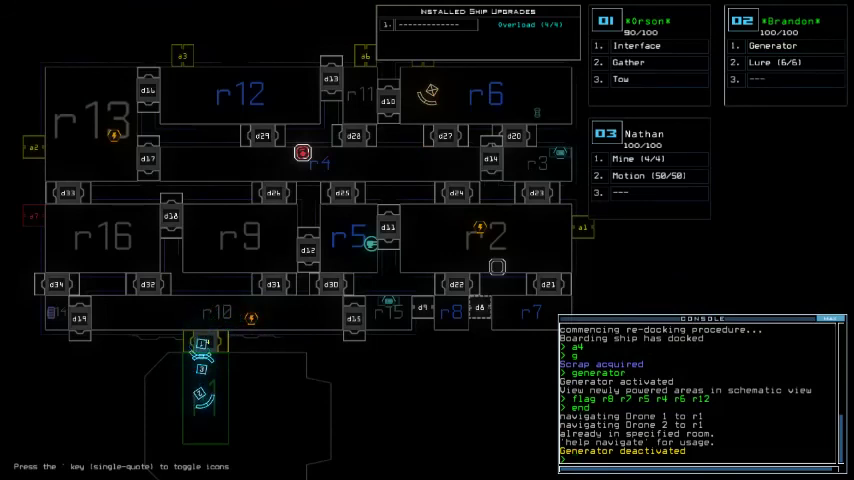
{"action": "type", "text": "d4 a1"}
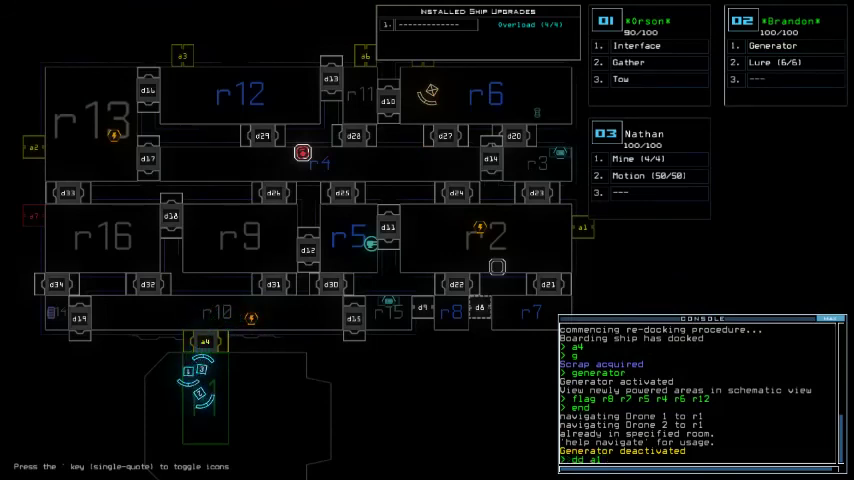
Enter 'dd a1' to move the boarding ship to airlock a1
{"action": "key", "text": "Return"}
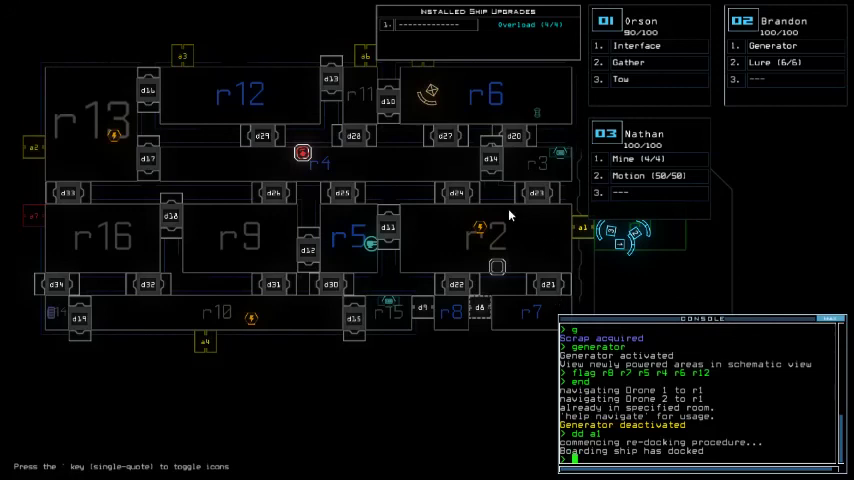
{"action": "type", "text": "ovout"}
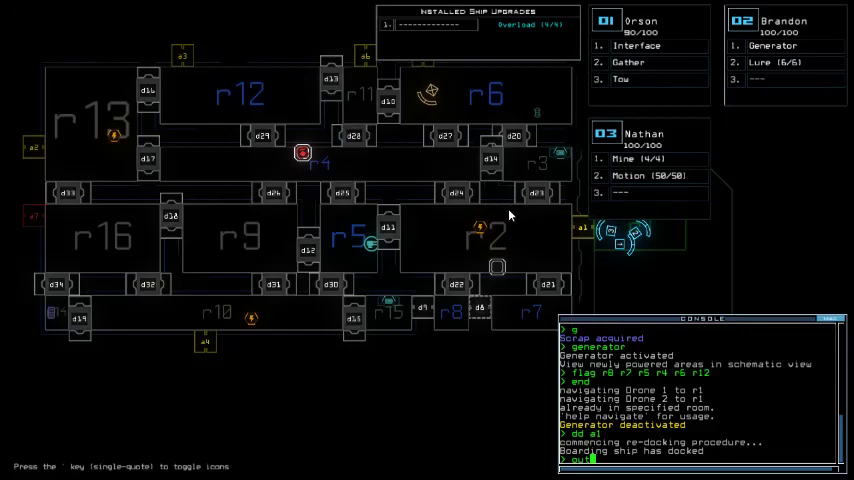